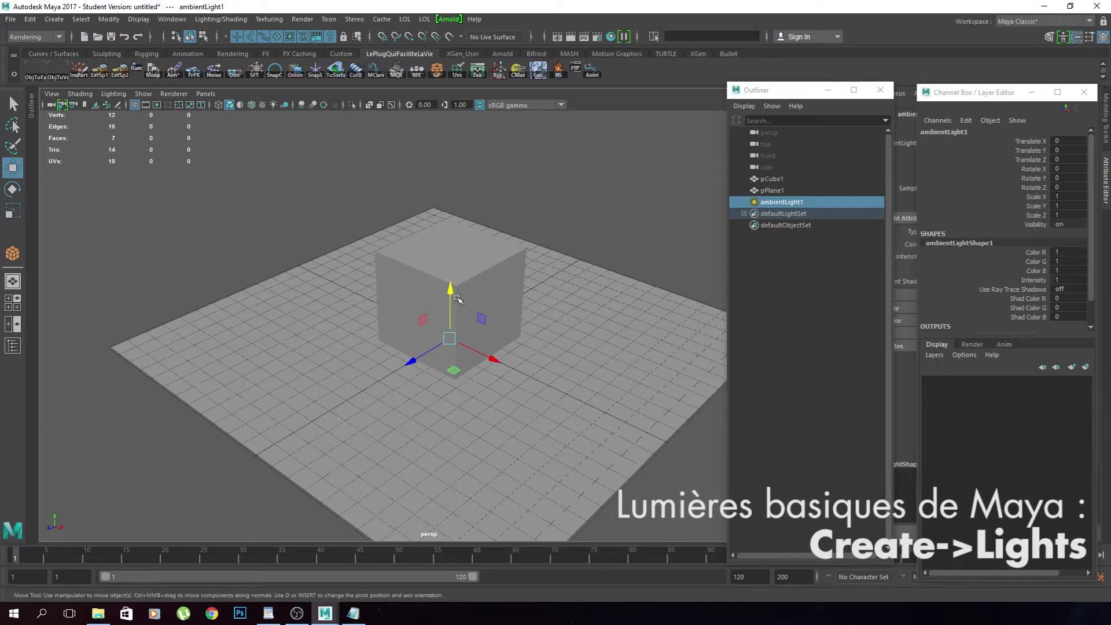
Replace the ambient light with a directional light raised above the cube to about 8 units in Y
left_click_drag(463, 203, 453, 238, "alt")
key("Delete")
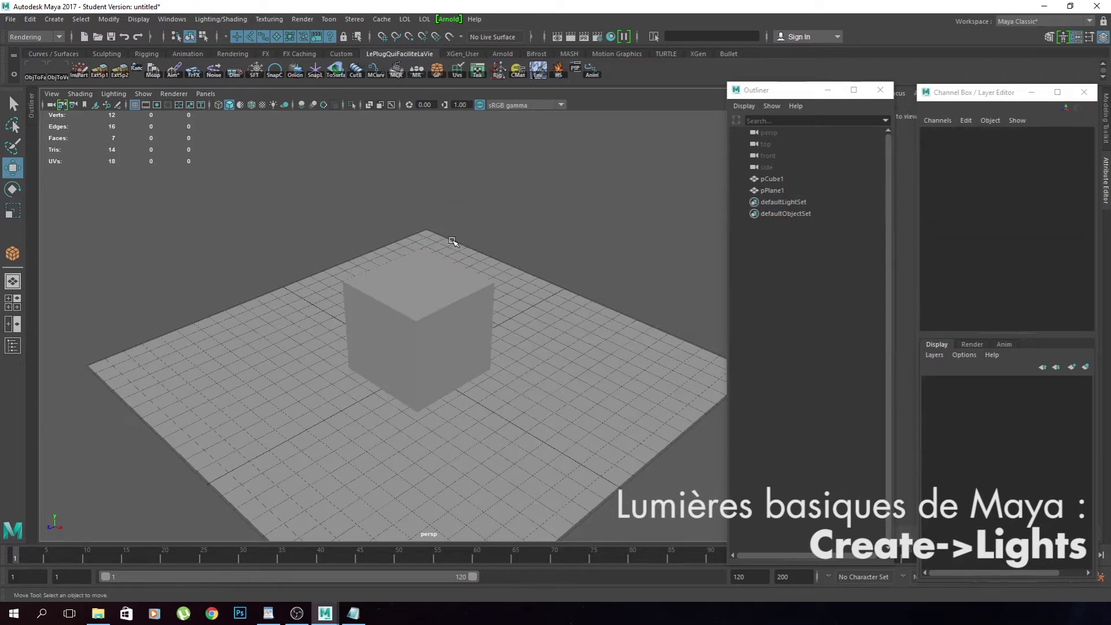
left_click(54, 19)
mouse_move(88, 105)
left_click(136, 109)
left_click_drag(421, 325, 434, 165)
Turn on scene lighting in the viewport and start a live Arnold RenderView render in a smaller window beside the cube
key("e")
mouse_move(459, 254)
left_mouse_down("alt")
mouse_move(472, 257)
mouse_move(427, 230)
mouse_move(449, 215)
mouse_move(421, 227)
mouse_move(407, 195)
mouse_move(447, 185)
mouse_move(397, 179)
mouse_move(413, 184)
mouse_move(339, 192)
left_mouse_up("alt")
key("7")
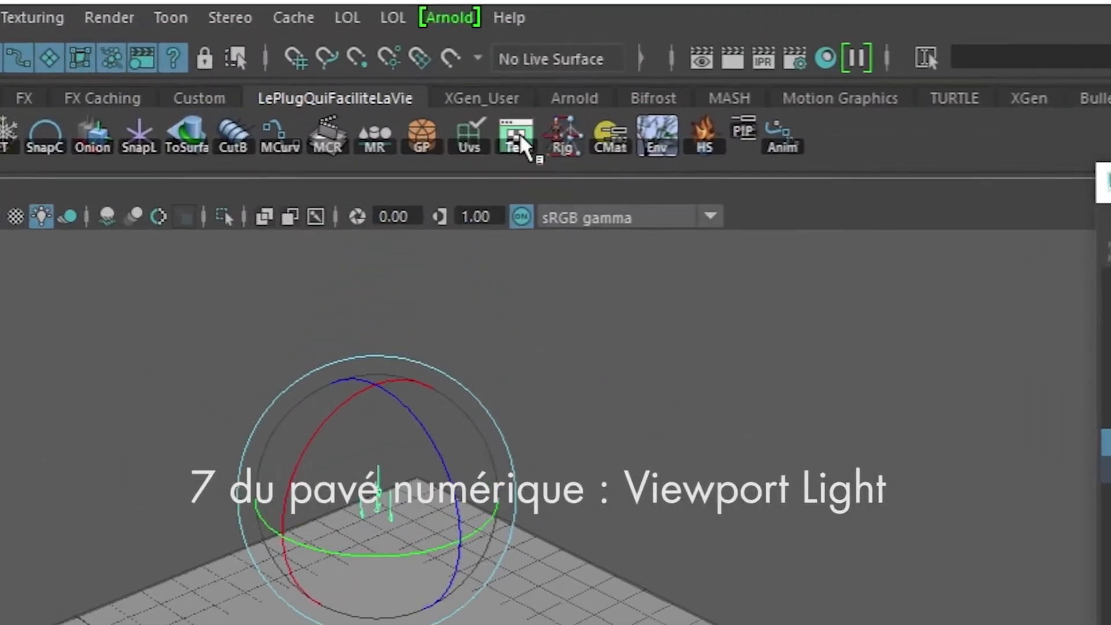
left_click(450, 19)
left_click(460, 81)
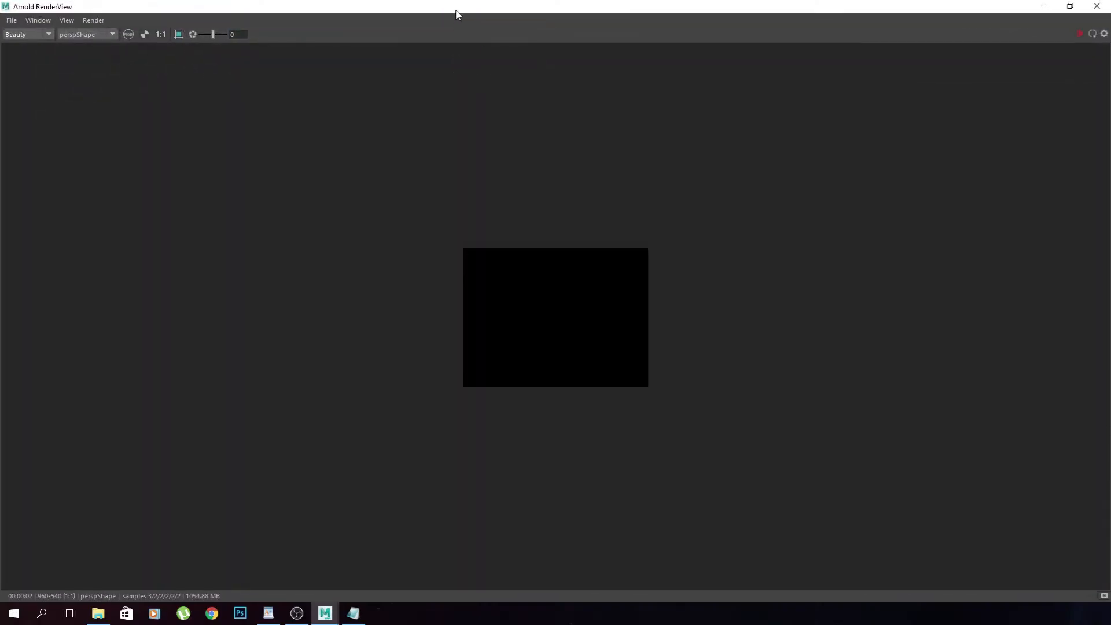
left_click_drag(458, 14, 843, 104)
left_click(991, 126)
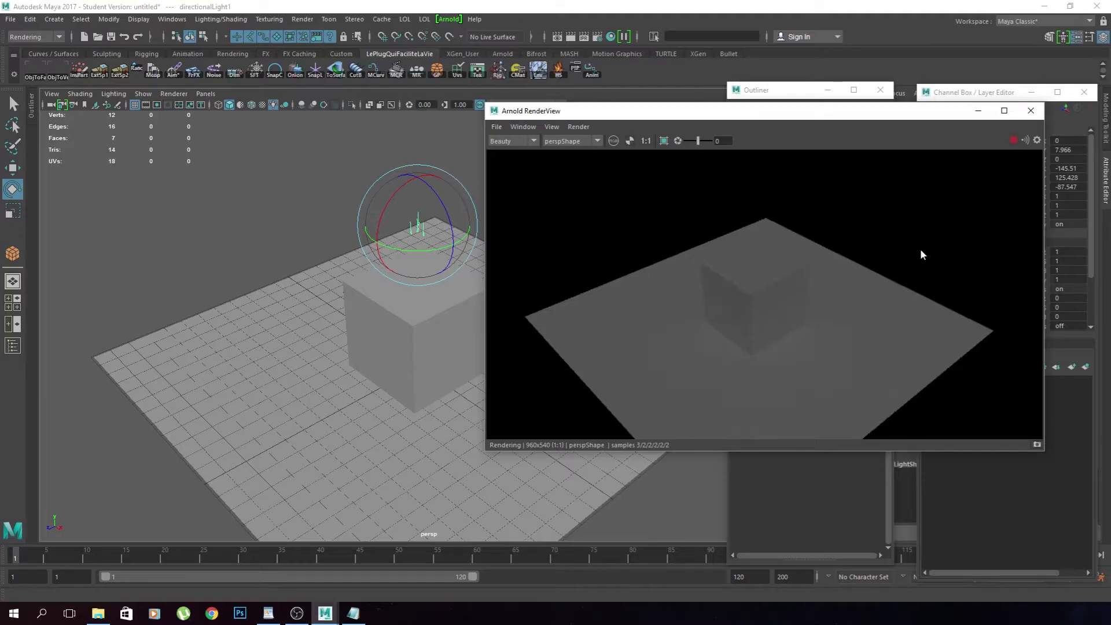
Rotate the directional light to about -63, 105.5 and -12.9 degrees so it lights the cube from another side
left_click_drag(422, 223, 435, 205)
key("w")
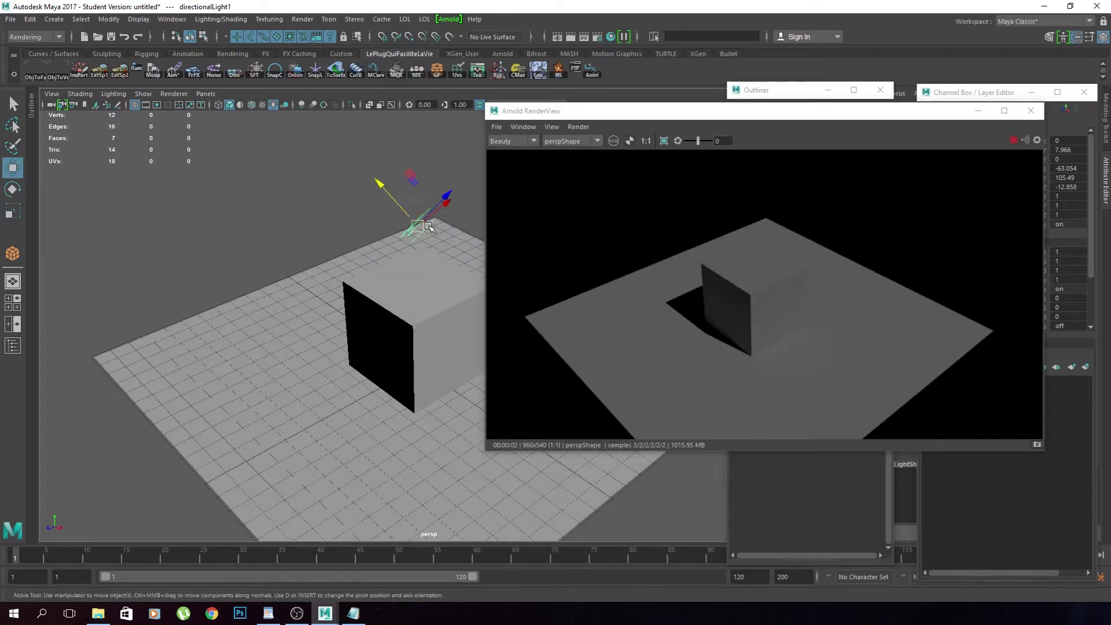
left_click(440, 208)
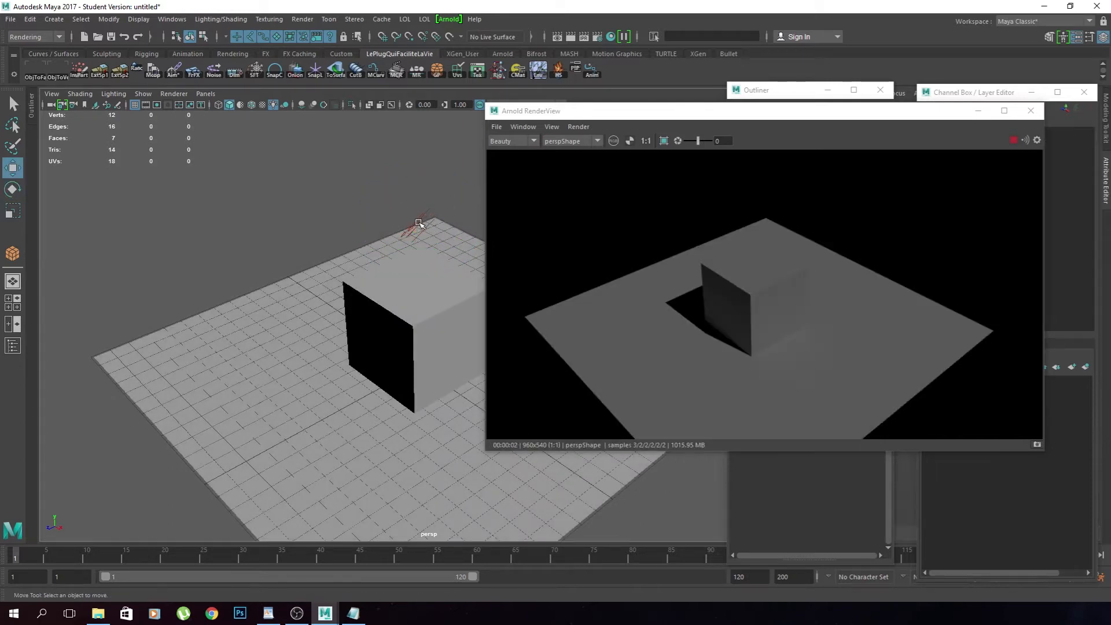
Replace the directional light with a point light at about Y 7.45, Z 4.85 and render it live
left_click(412, 226)
key("Delete")
left_click(54, 19)
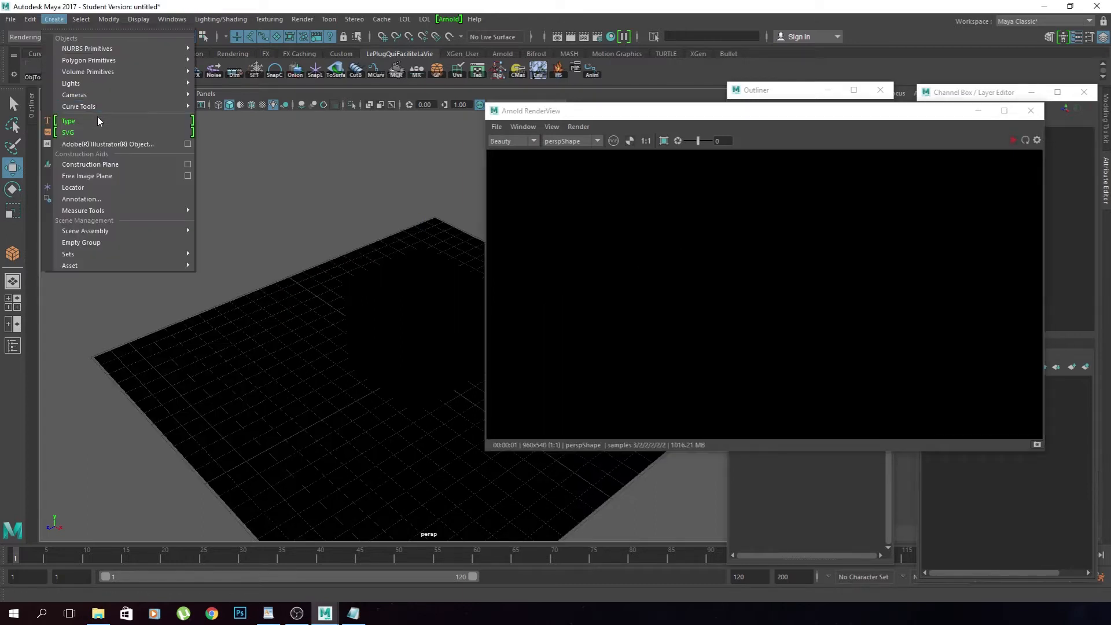
mouse_move(96, 82)
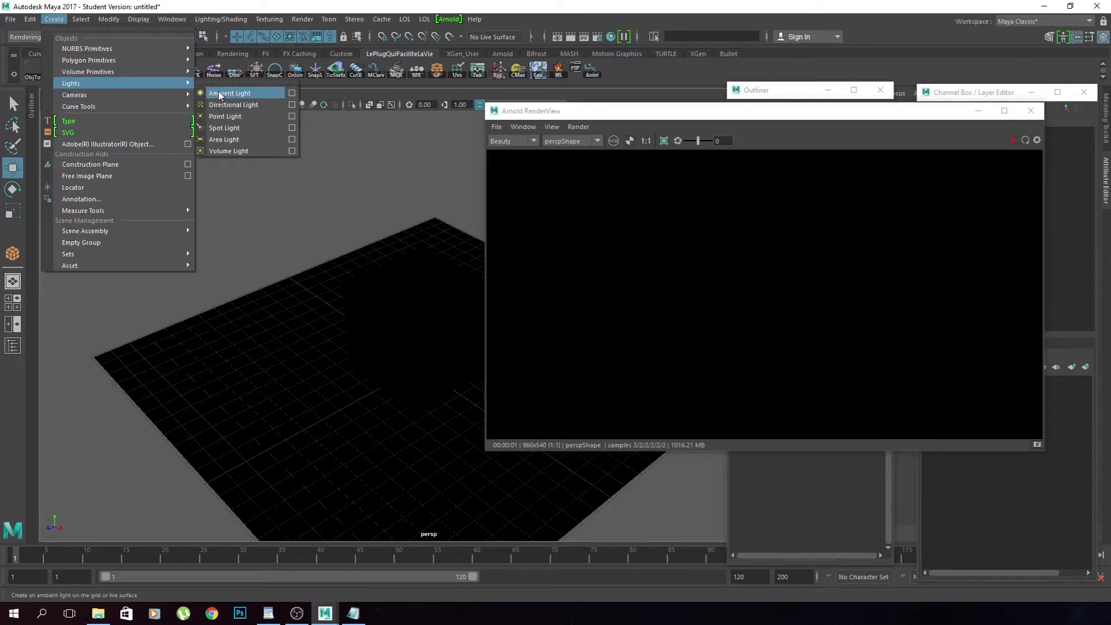
left_click(225, 116)
left_click_drag(419, 318, 421, 172)
left_click_drag(387, 248, 266, 323)
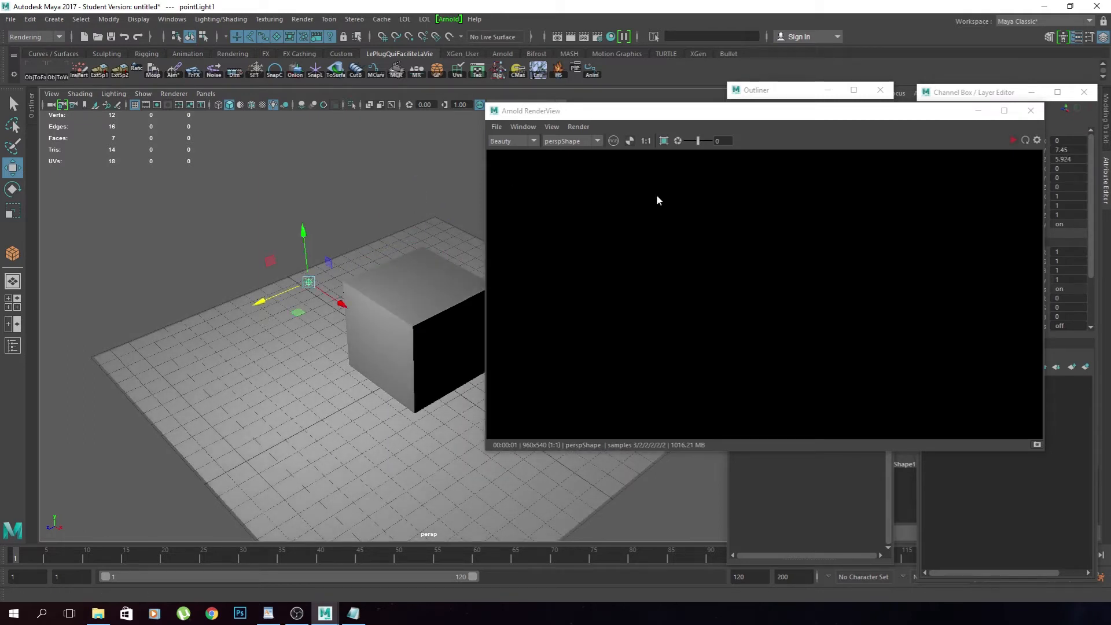
left_click(1026, 140)
left_click_drag(260, 301, 283, 293)
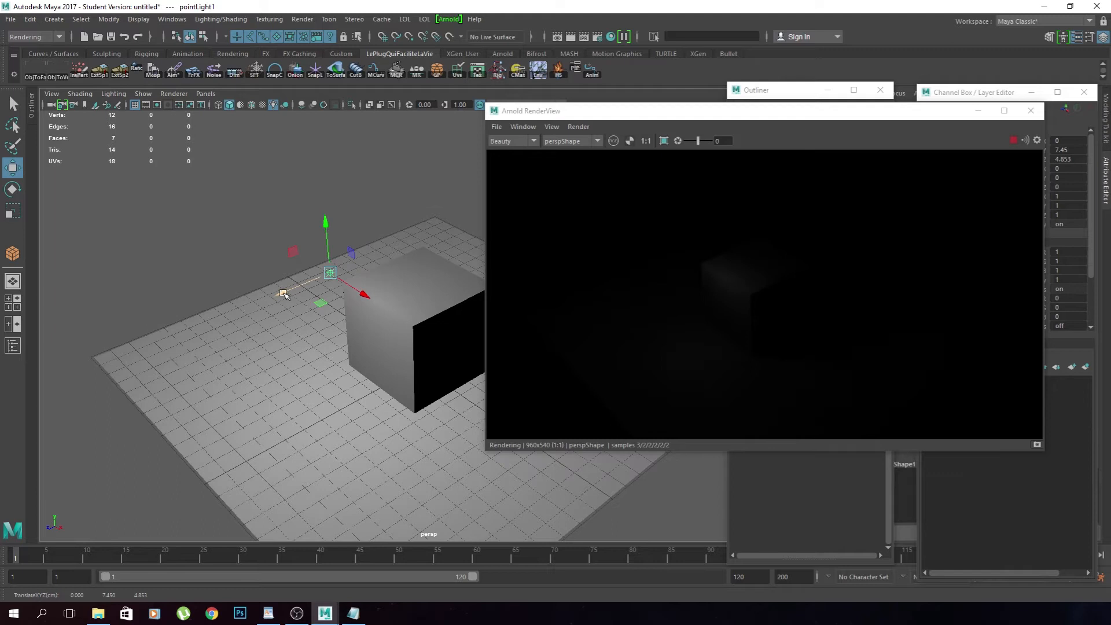
Replace the point light with a spot light moved to about Y 9.2, Z 8.4 and rotate it toward the cube
key("Delete")
left_click(54, 19)
mouse_move(87, 84)
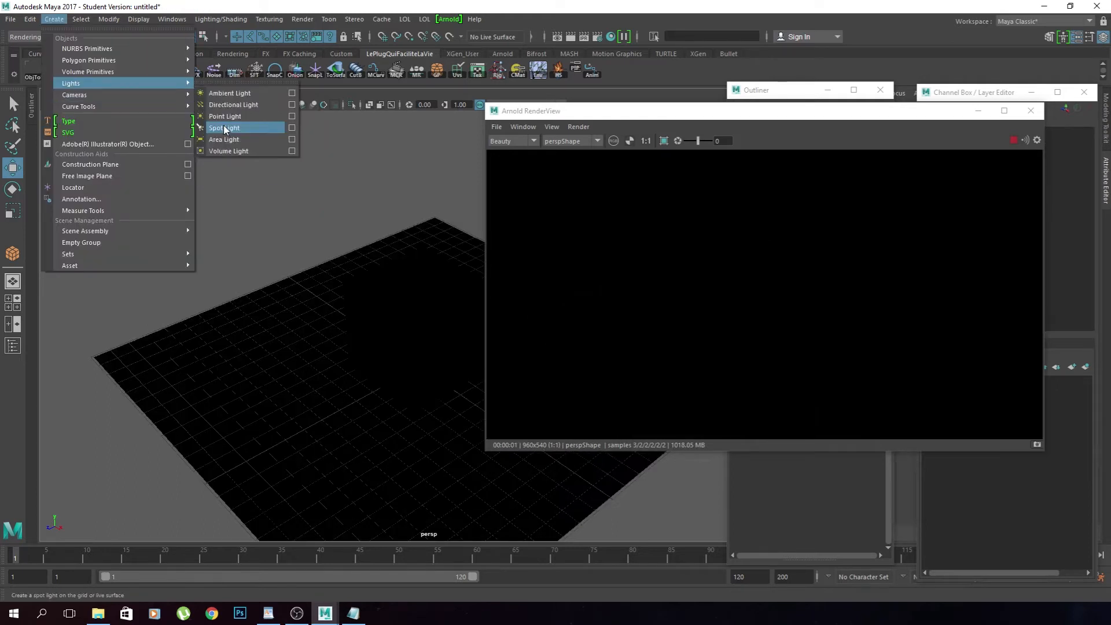
left_click(225, 128)
left_click(419, 367)
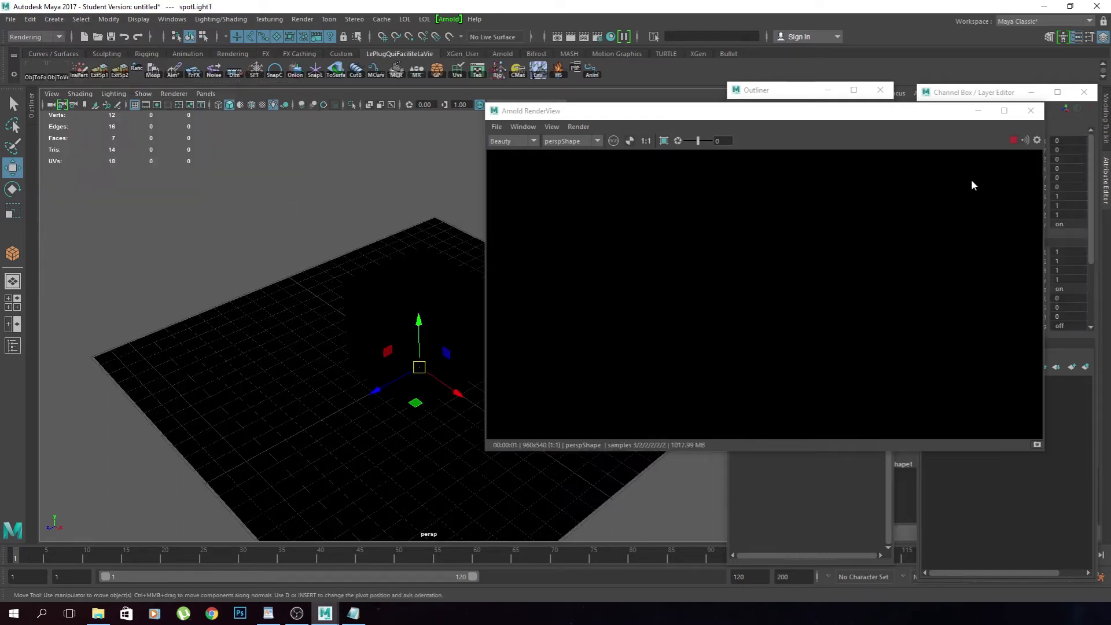
left_click(1020, 143)
left_click_drag(422, 320, 272, 207)
key("e")
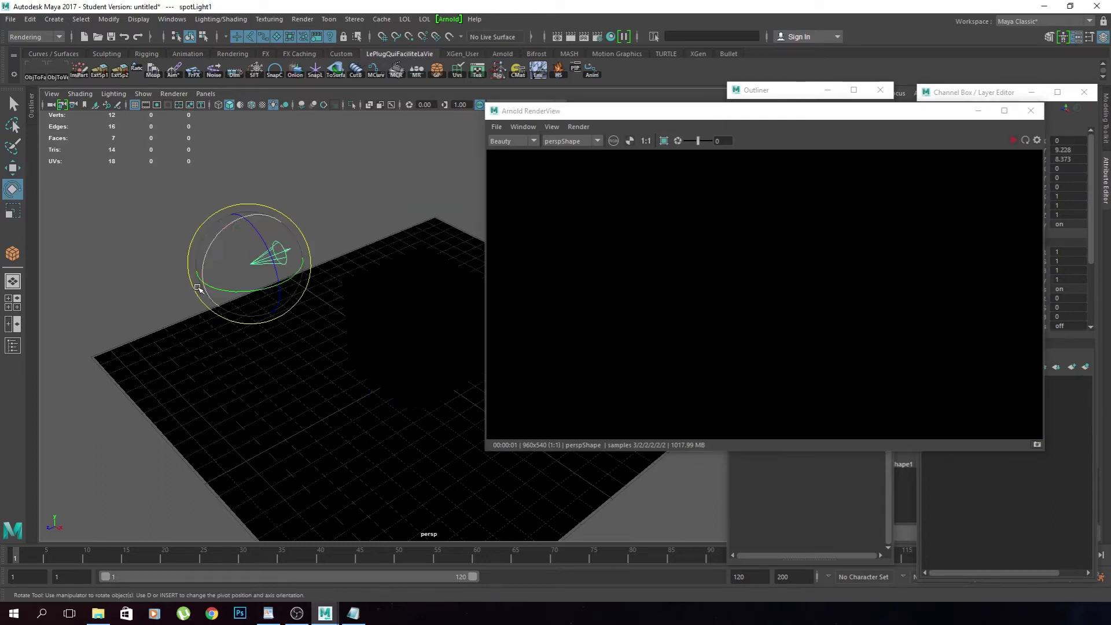
left_click_drag(211, 244, 487, 313)
Replace the spot light with a volume light placed beside the cube at about Y 7.8, Z 6.2
key("Delete")
left_click(54, 19)
mouse_move(98, 84)
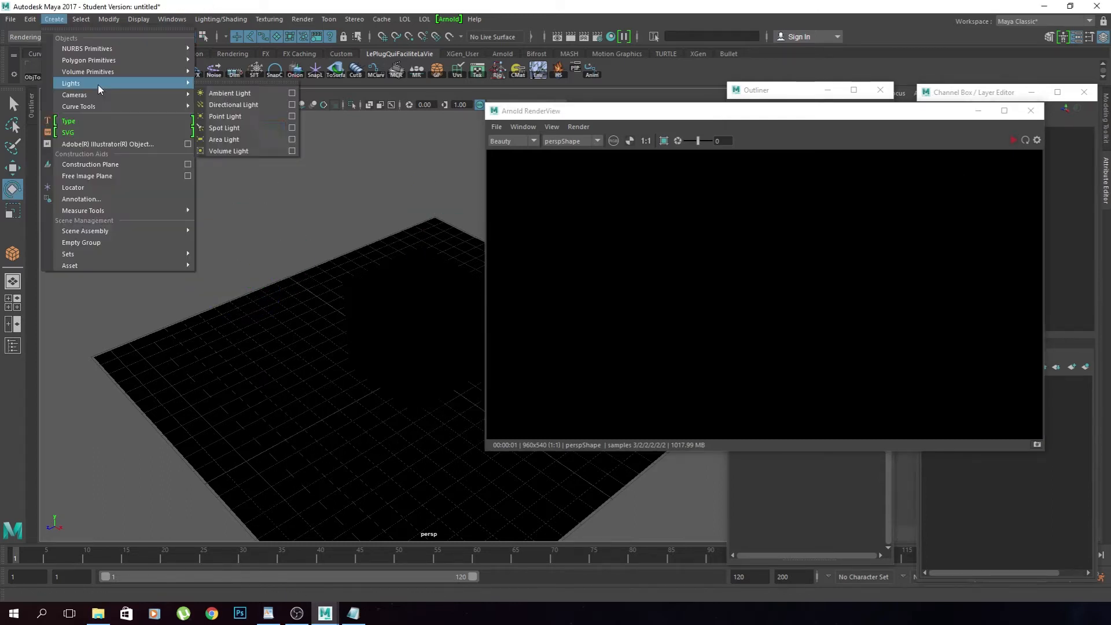
left_click(259, 136)
key("w")
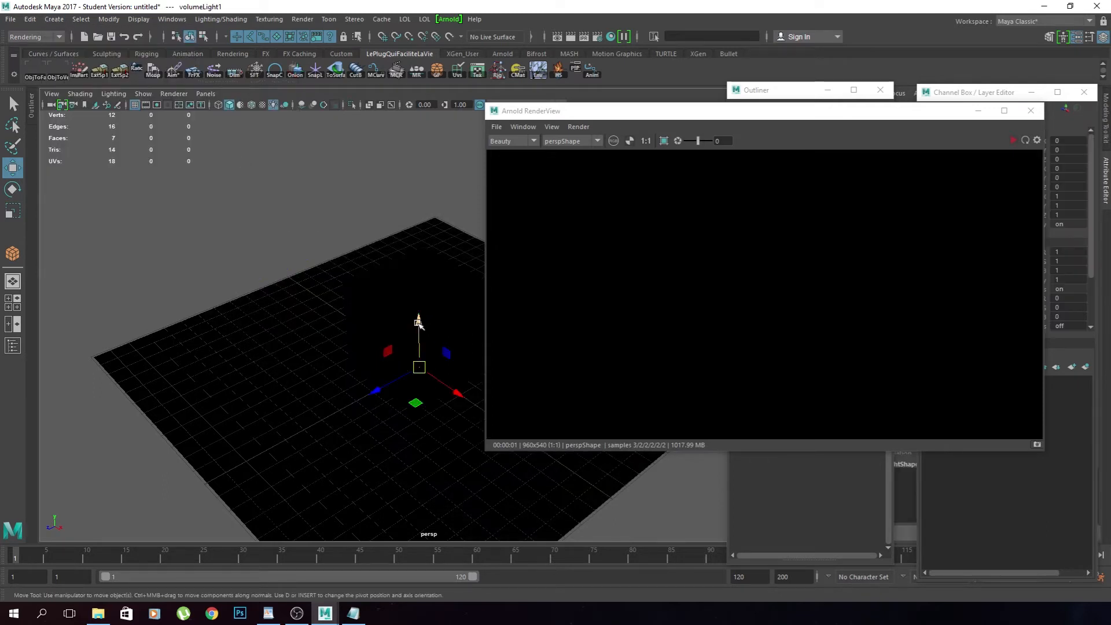
left_click_drag(418, 366, 301, 276)
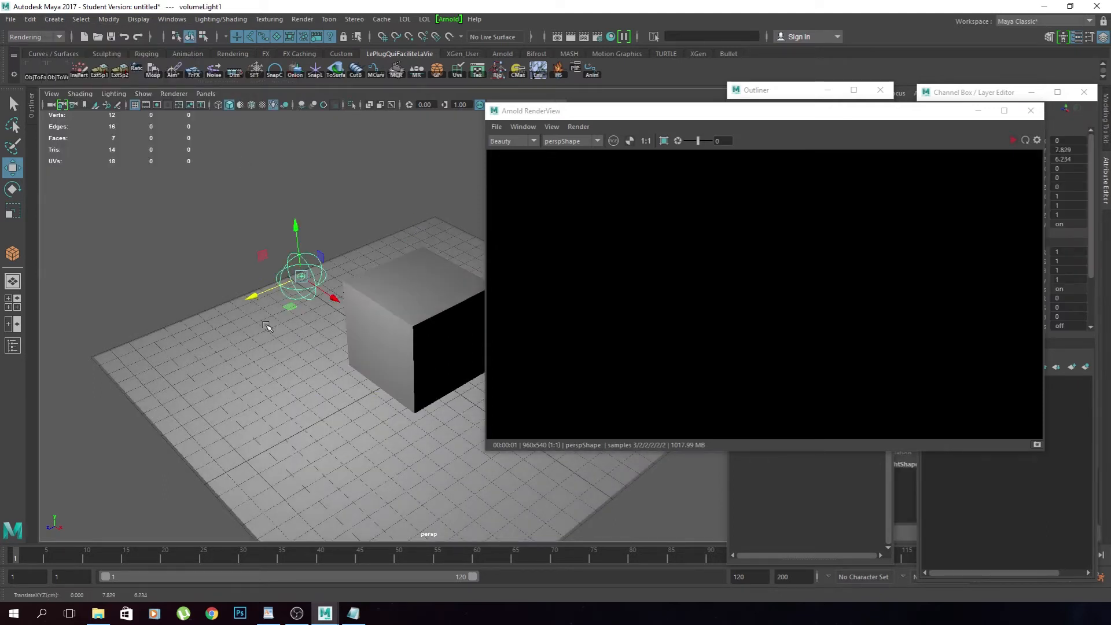
Replace the volume light with an Arnold area light facing the cube at about Y 5.7, Z 8.6
key("Delete")
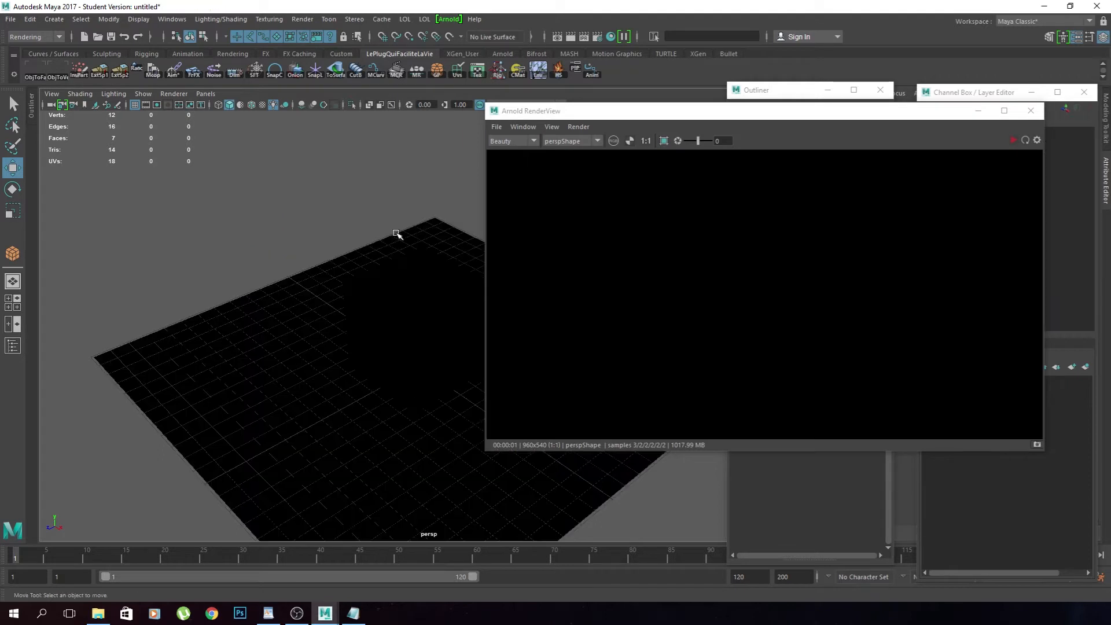
left_click_drag(641, 111, 690, 113)
left_click(449, 19)
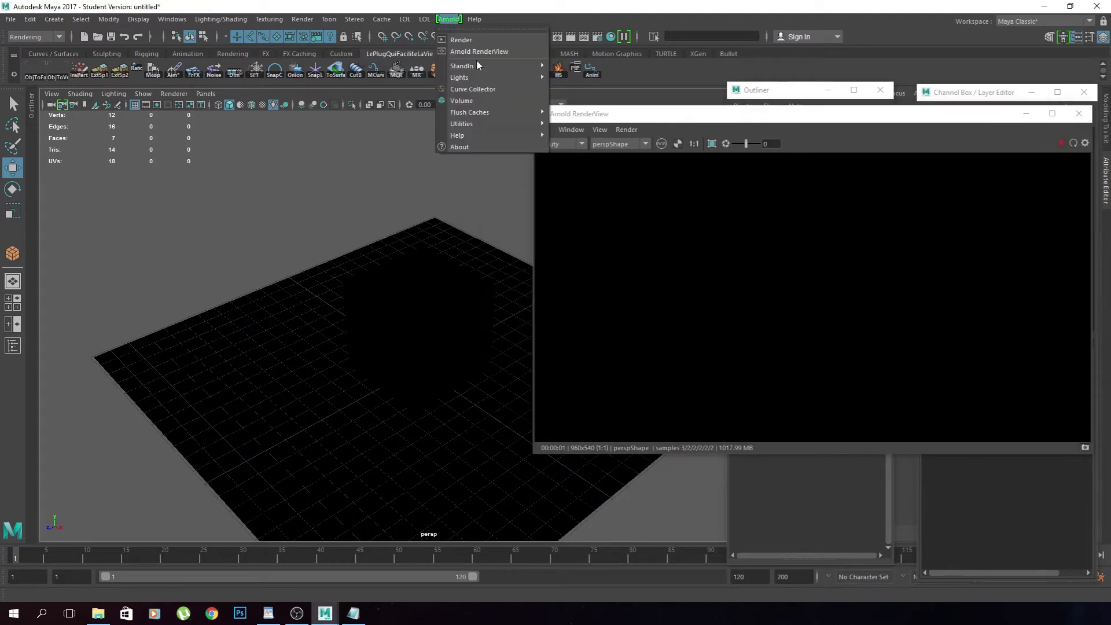
mouse_move(539, 80)
left_click(578, 88)
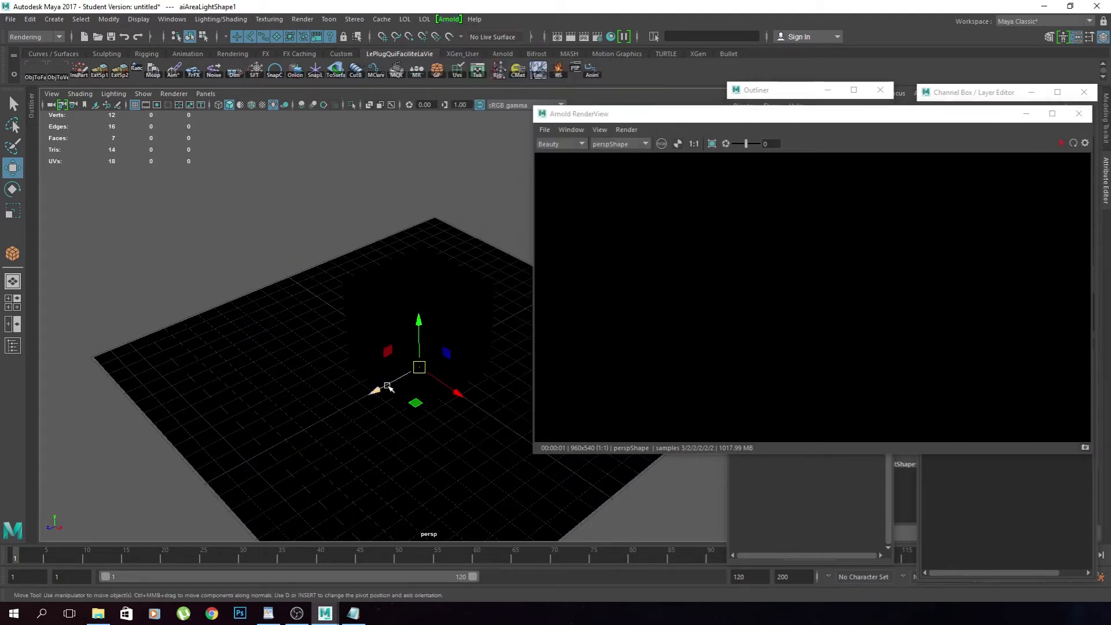
left_click_drag(385, 389, 236, 453)
left_click_drag(280, 397, 265, 288)
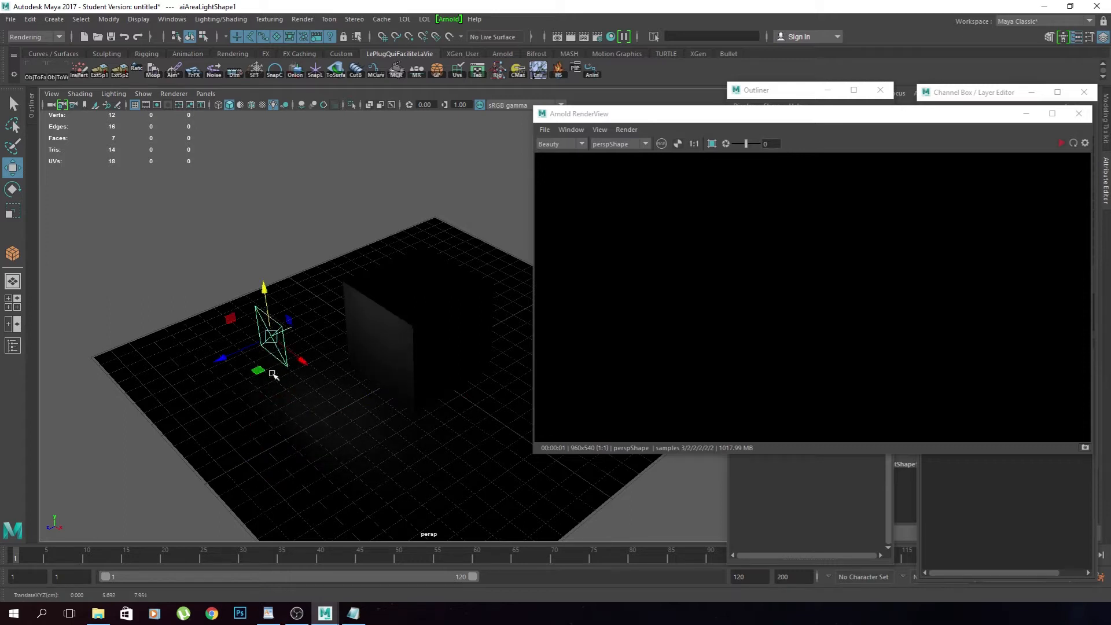
left_click_drag(221, 359, 211, 365)
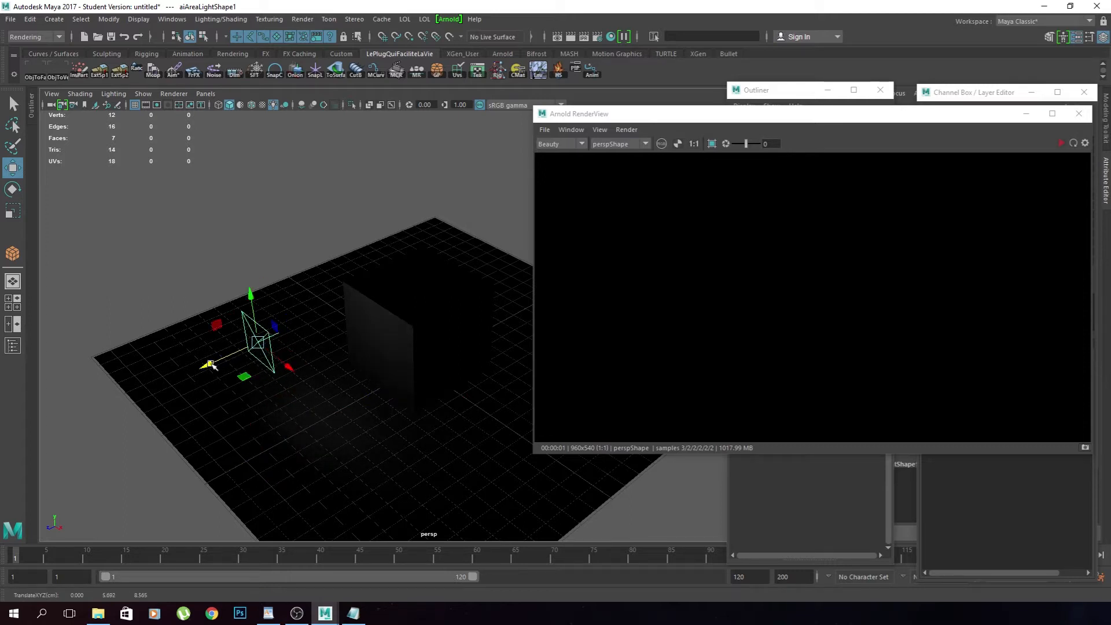
left_click_drag(211, 364, 214, 368)
Replace the area light with an Arnold skydome light and render the scene
key("Delete")
left_click(449, 19)
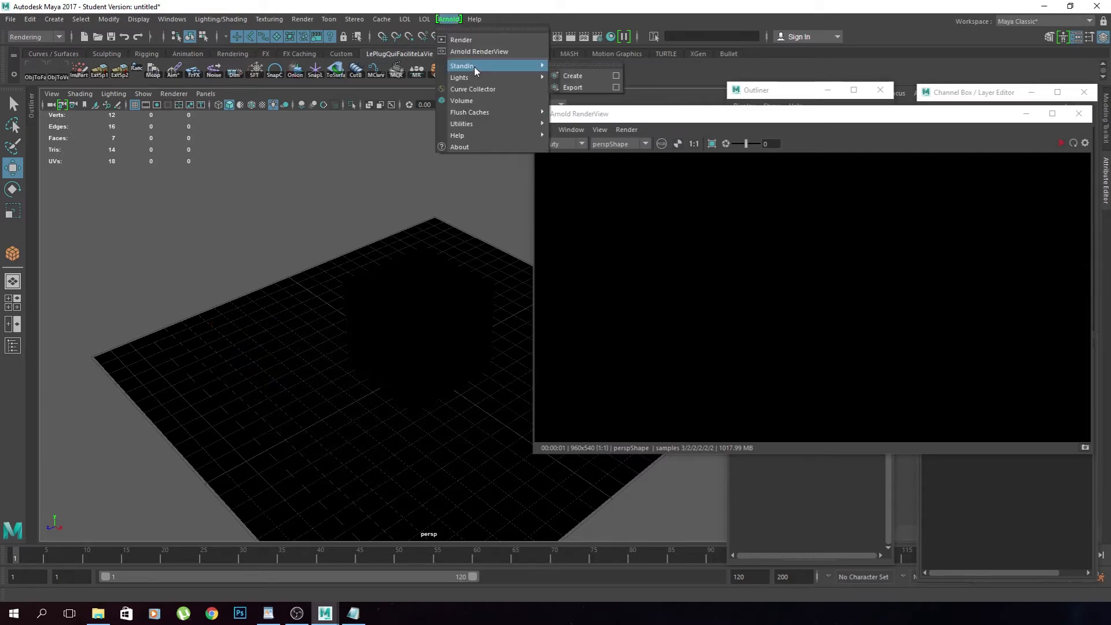
mouse_move(474, 78)
left_click(585, 99)
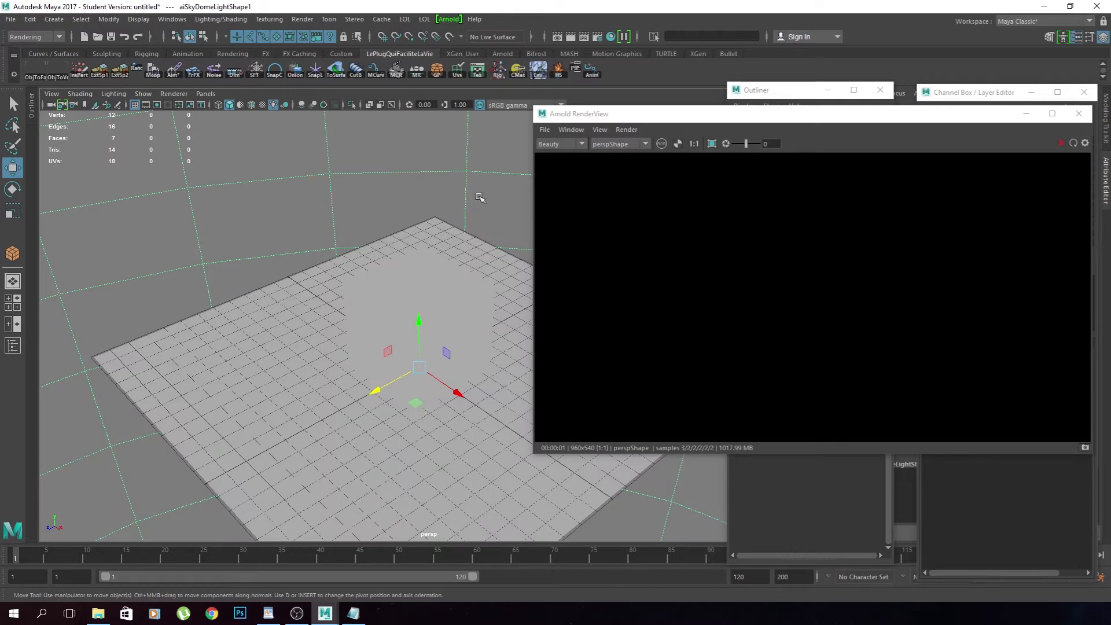
left_click(1060, 143)
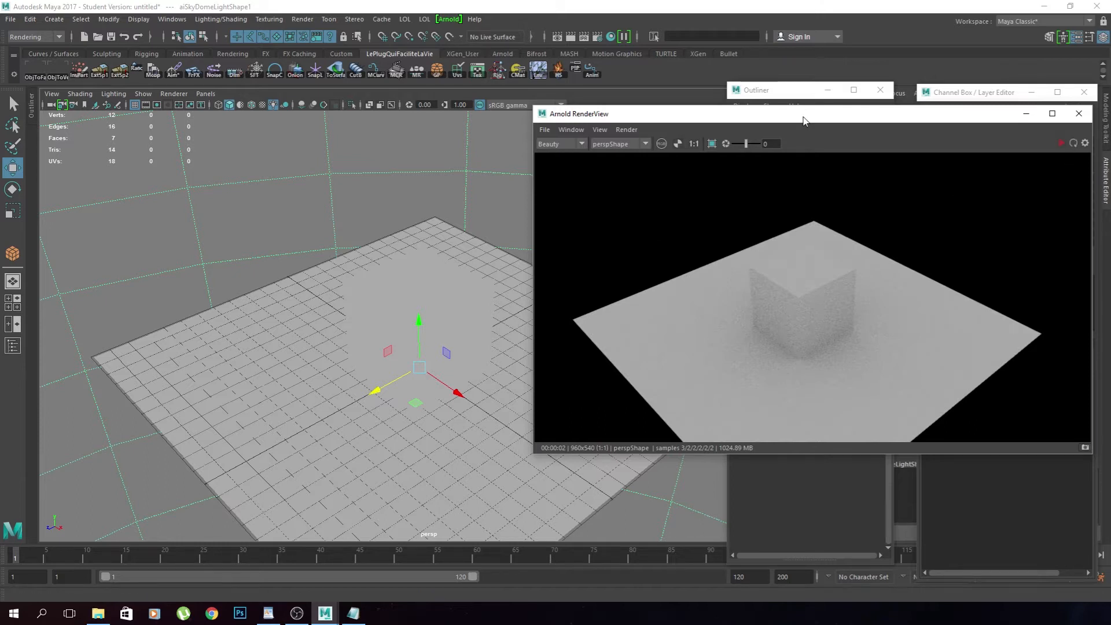
Close the Arnold RenderView, Outliner and Channel Box windows
left_click(1079, 113)
left_click(880, 90)
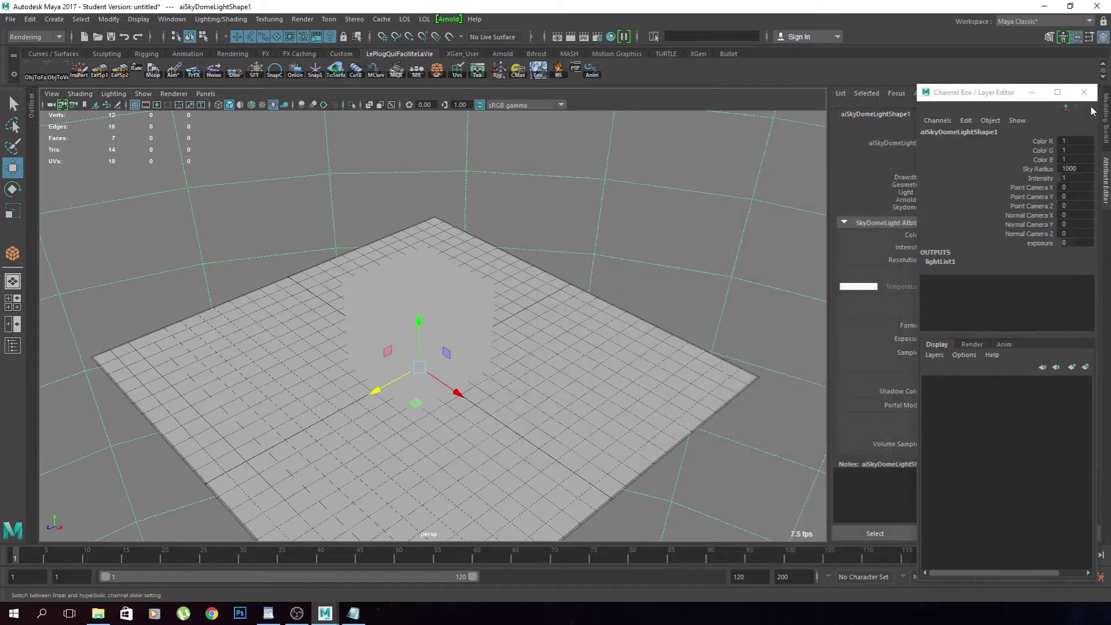
left_click(1084, 92)
Remove the skydome light and turn the cube into an Arnold mesh light
key("ctrl+z")
left_click(454, 19)
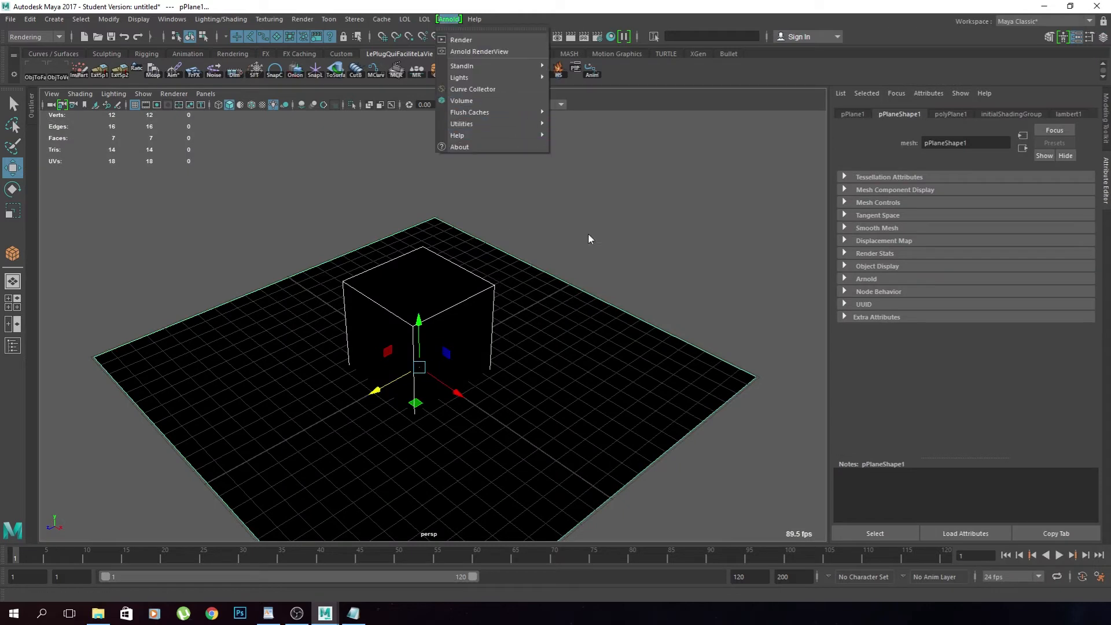
left_click(574, 234)
key("ctrl+z")
left_click(451, 20)
mouse_move(489, 78)
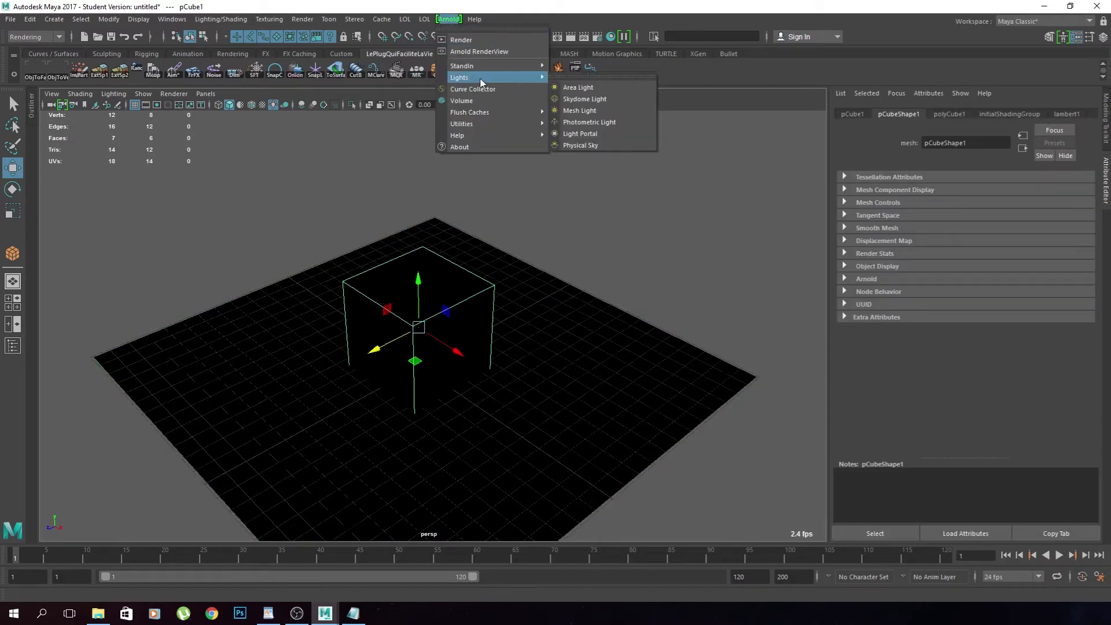
left_click(580, 111)
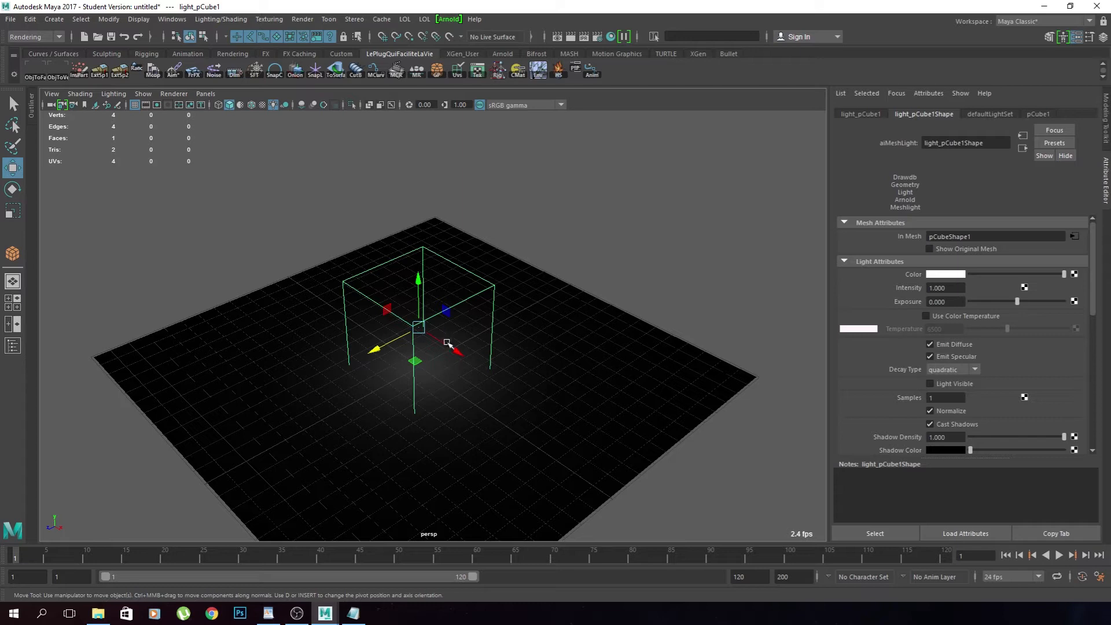
Remove the mesh light from the cube and add an Arnold photometric light raised above it
left_click_drag(1110, 145, 617, 123)
left_click(860, 150)
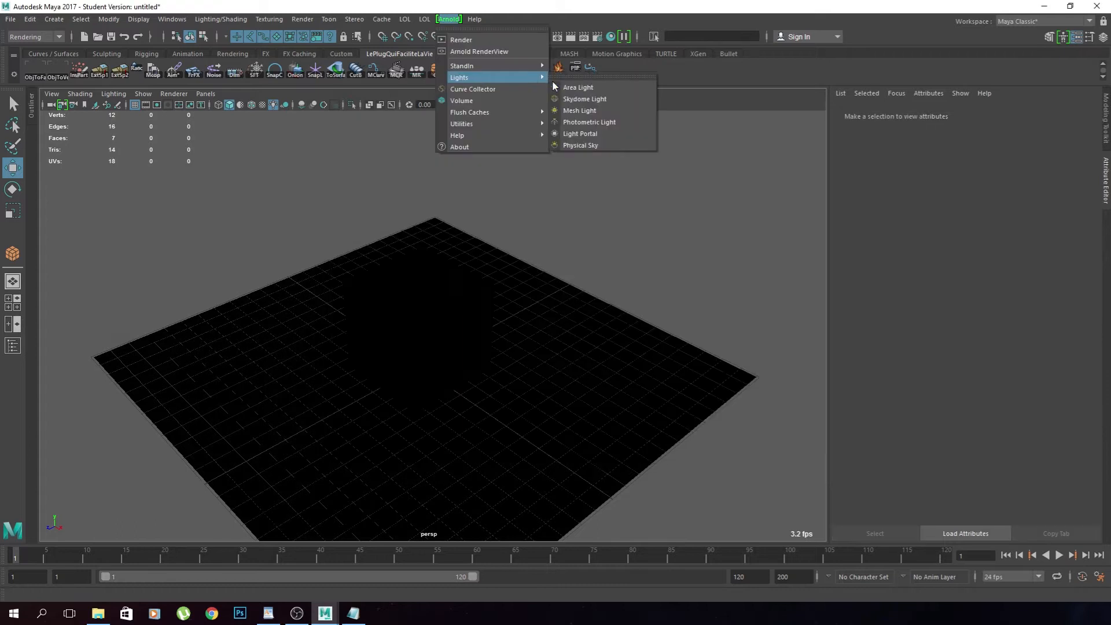
left_click(577, 121)
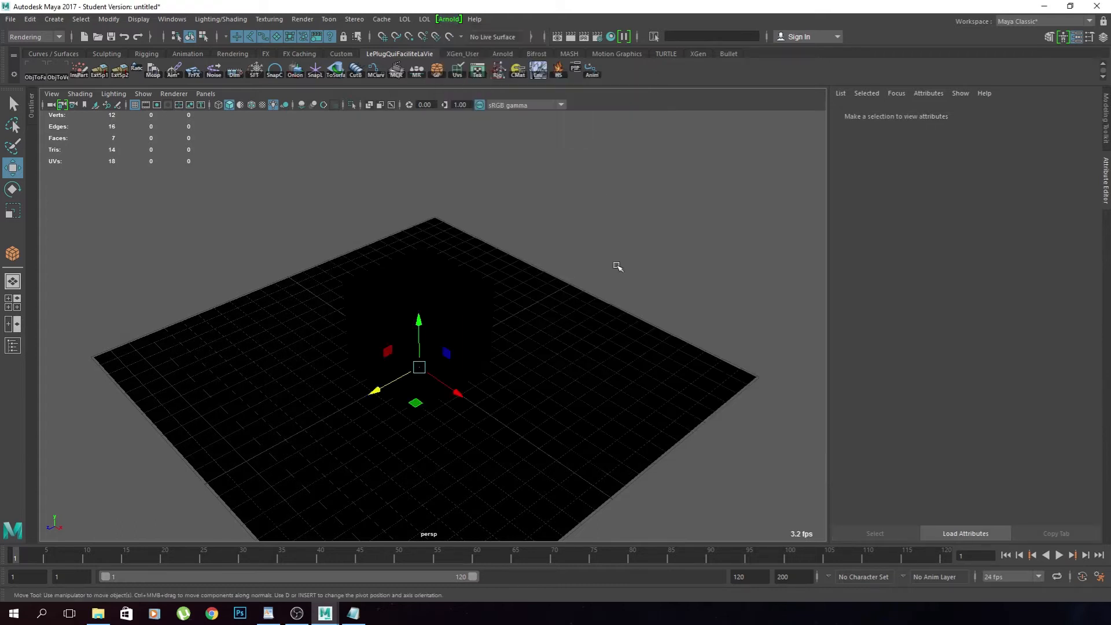
left_click_drag(420, 322, 421, 146)
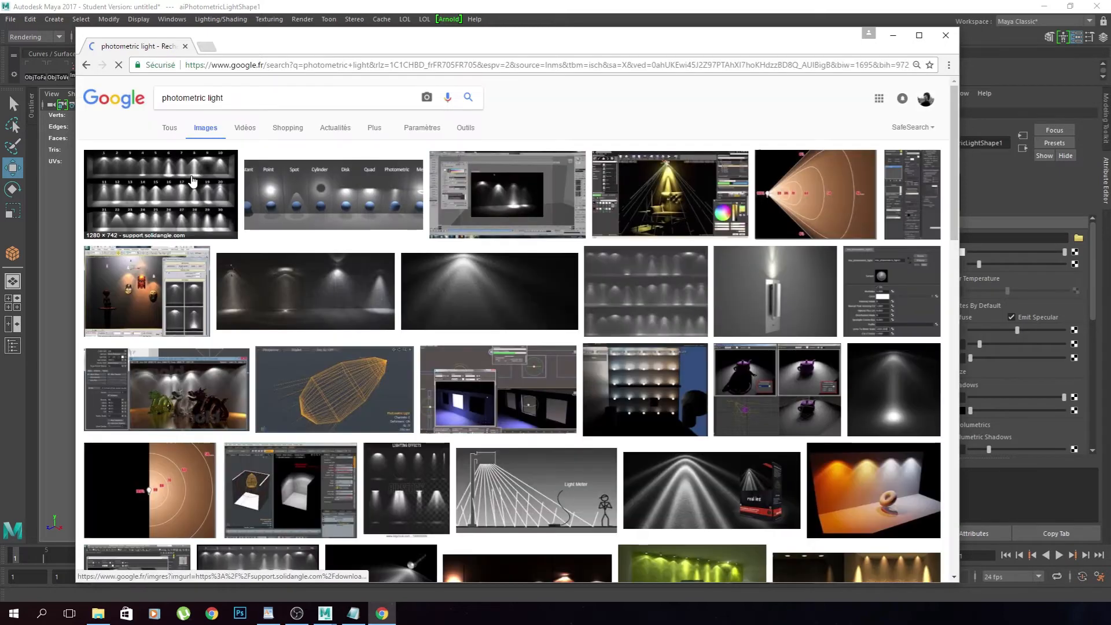
Enlarge the numbered photometric light samples from the Arnold for Maya User Guide in the image results, and return to Maya
left_click(162, 194)
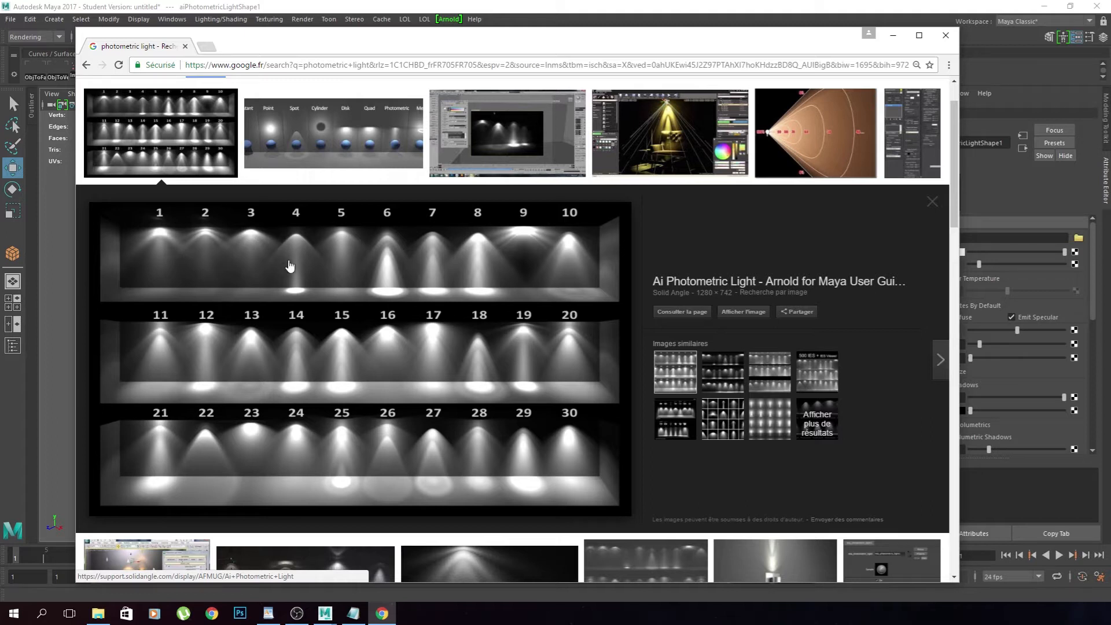
left_click(990, 207)
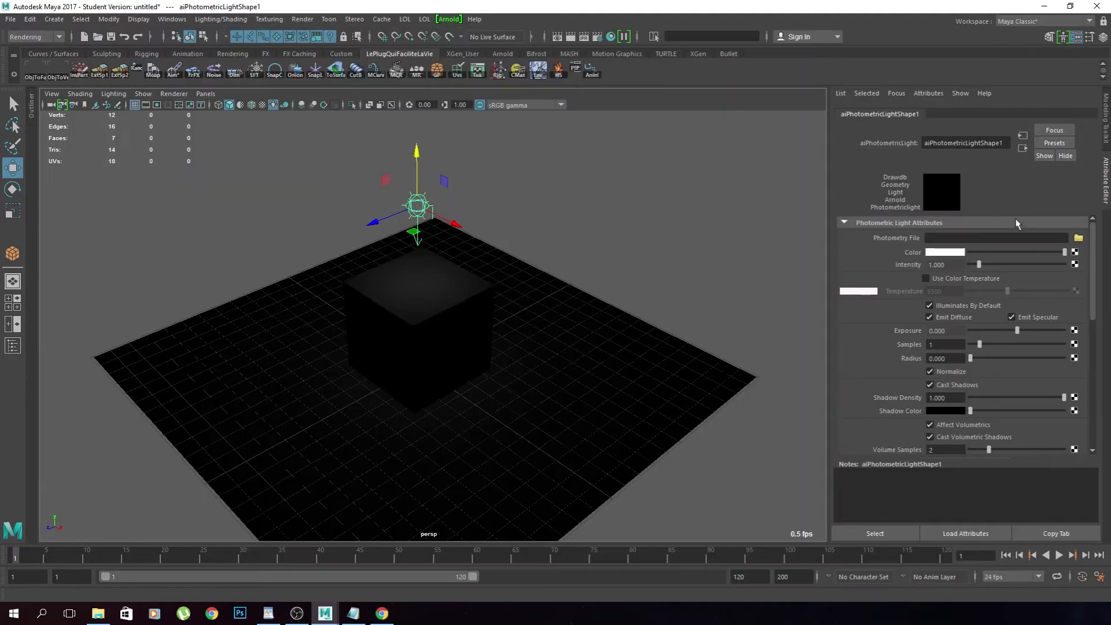
Render the scene lit by an Arnold physical sky and close the RenderView
left_click(260, 126)
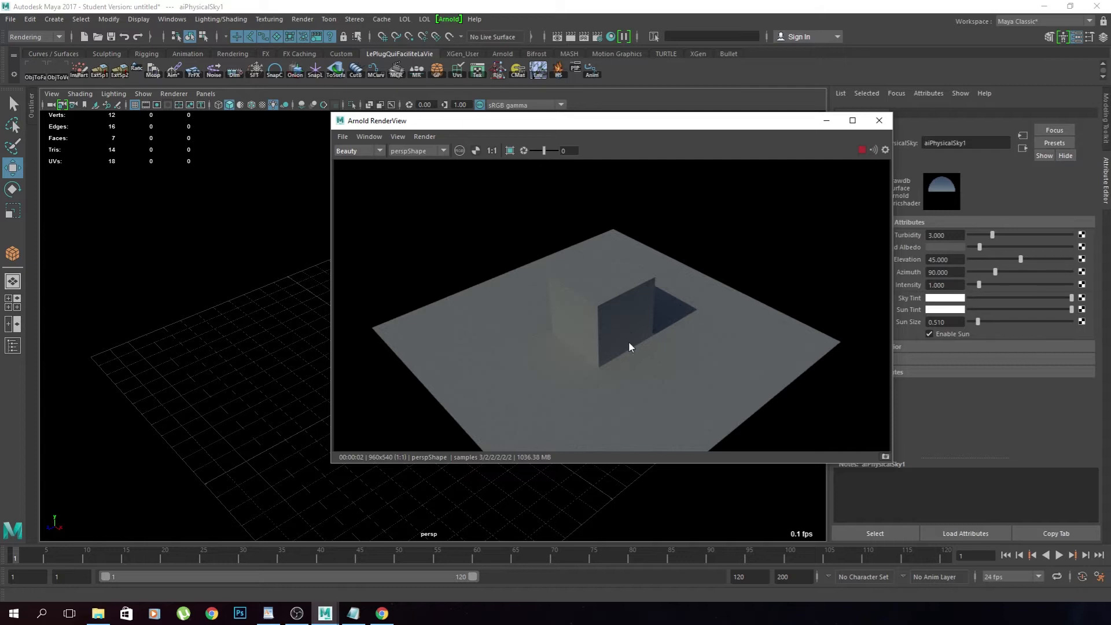
left_click(879, 120)
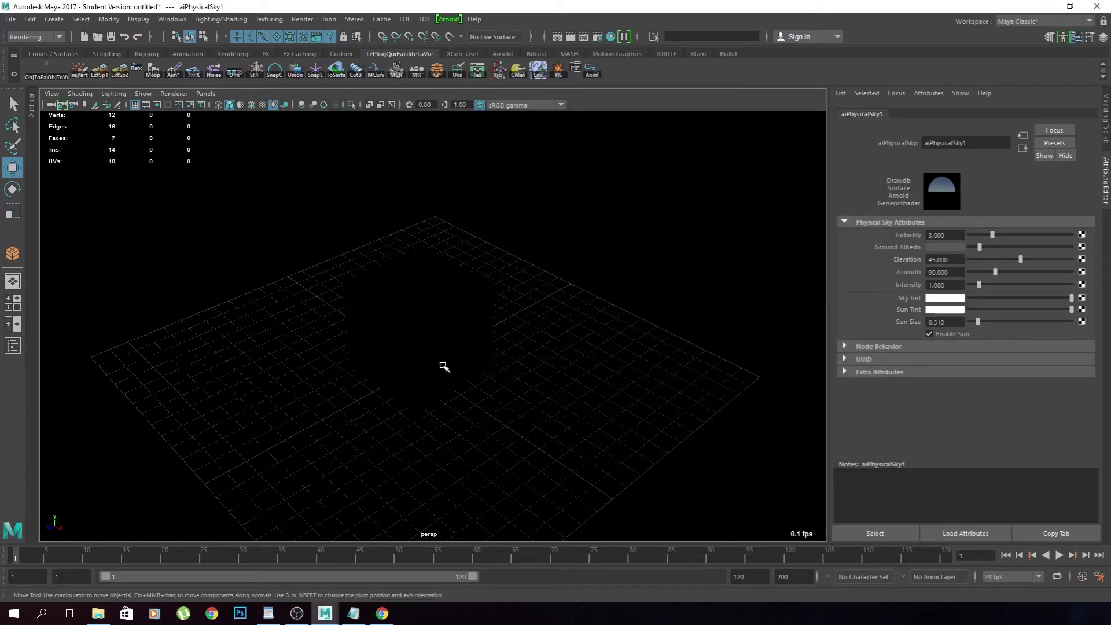
Remove the physical sky, add a Maya point light, and move it up and to the side of the cube
key("Delete")
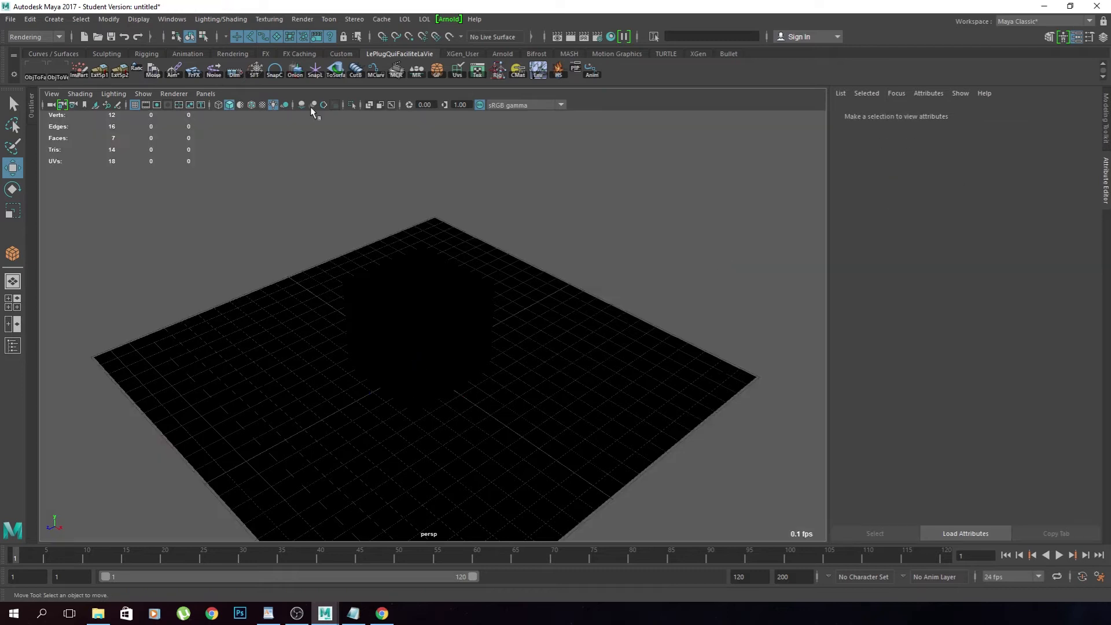
left_click(54, 19)
mouse_move(104, 83)
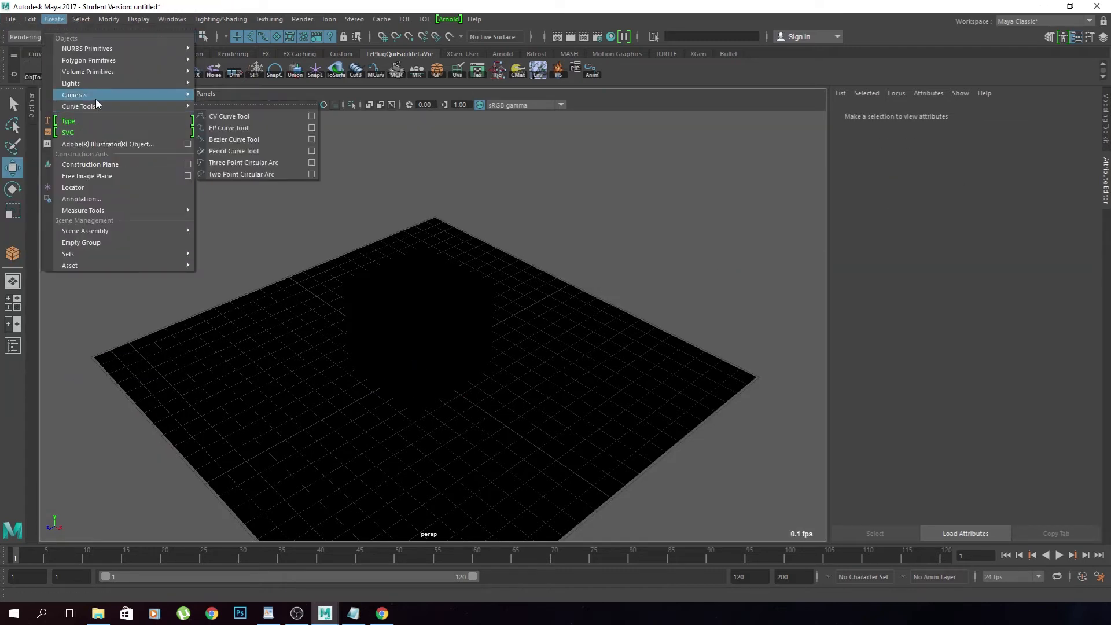
left_click(250, 116)
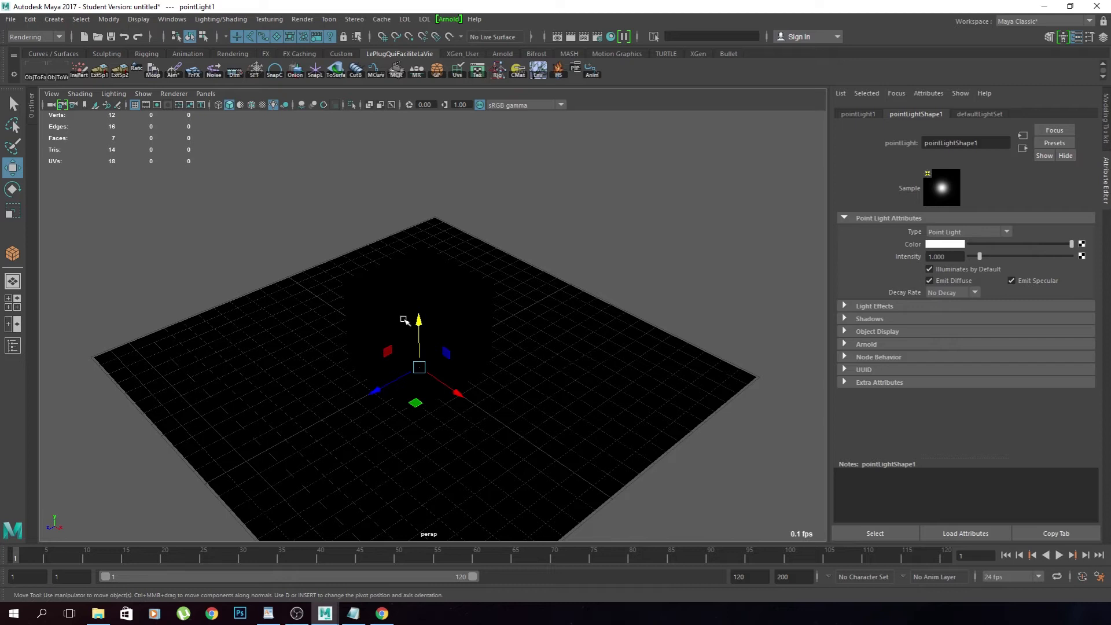
left_click_drag(422, 322, 361, 289)
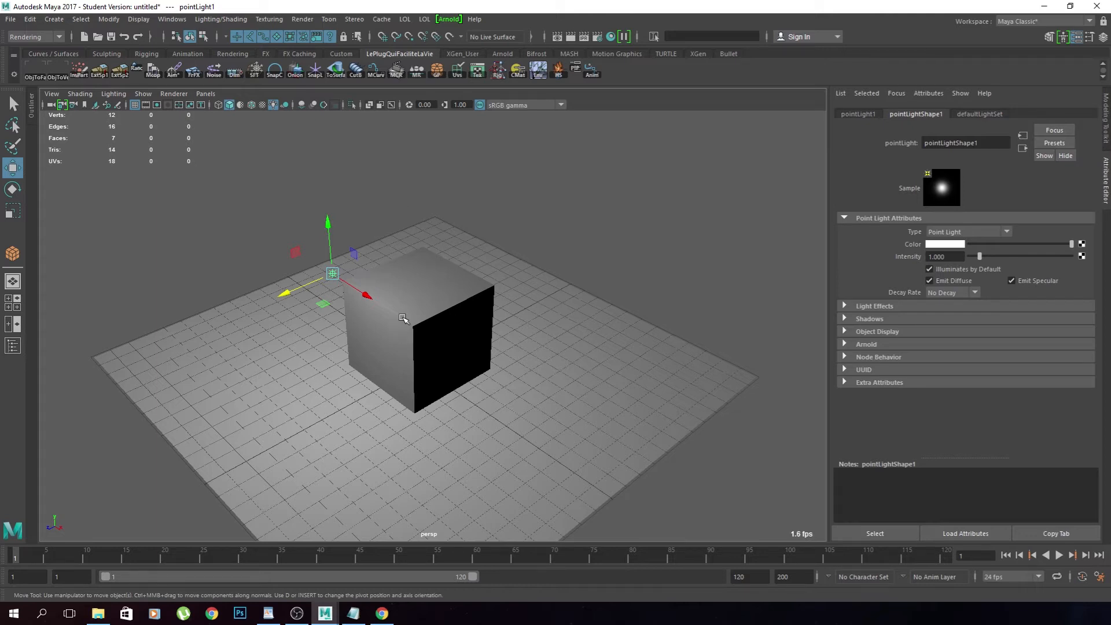
Render the scene lit by the point light in the Arnold RenderView and close the render
left_click(449, 19)
left_click(486, 50)
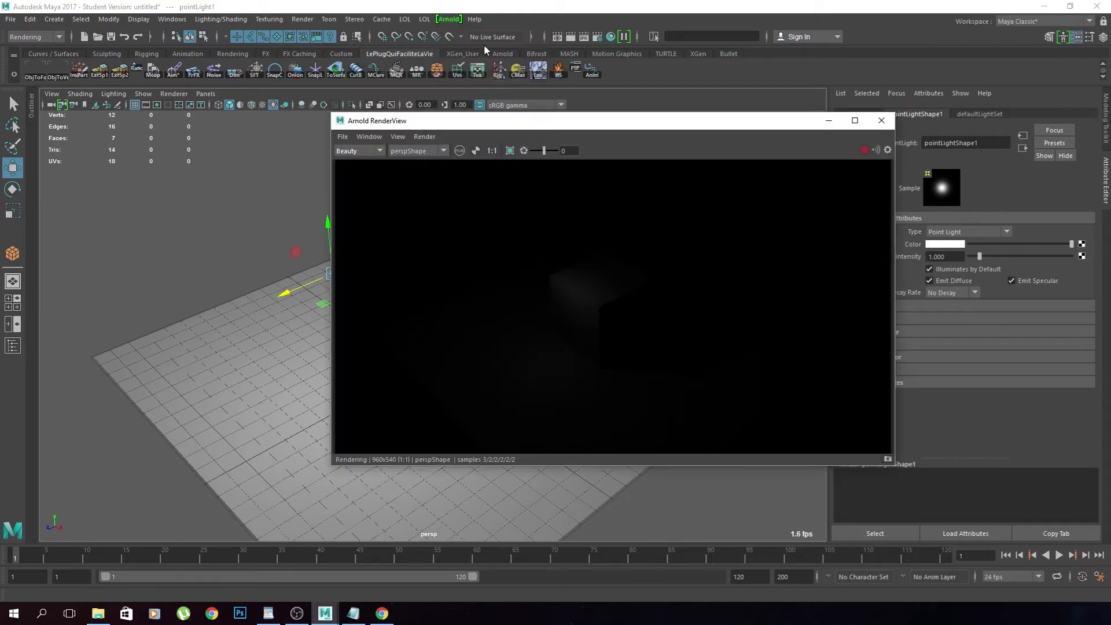
key("F3")
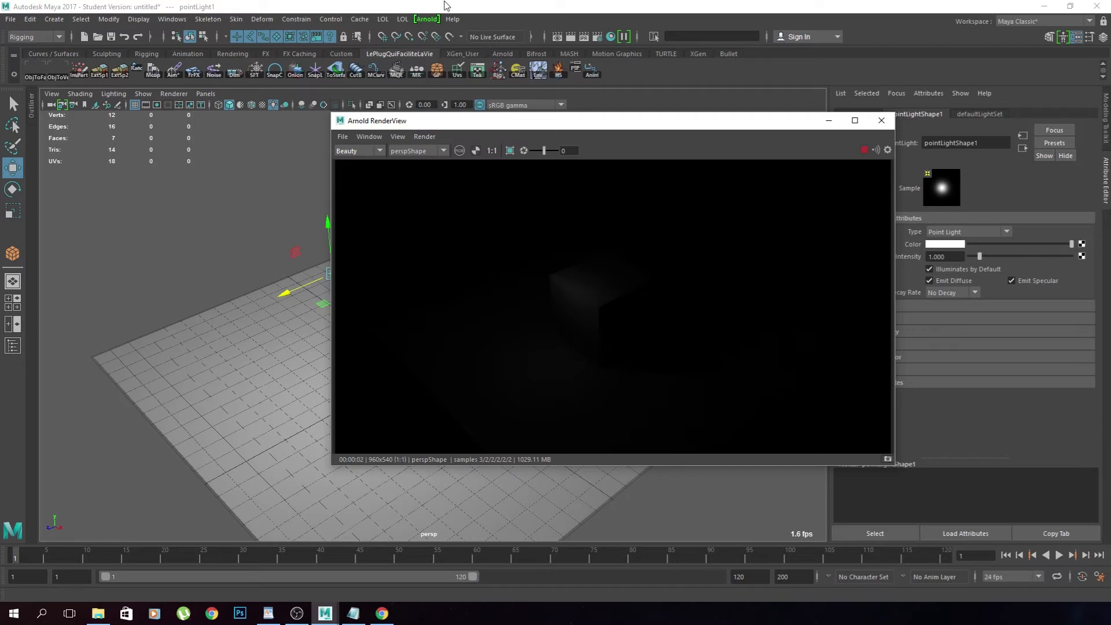
left_click(880, 121)
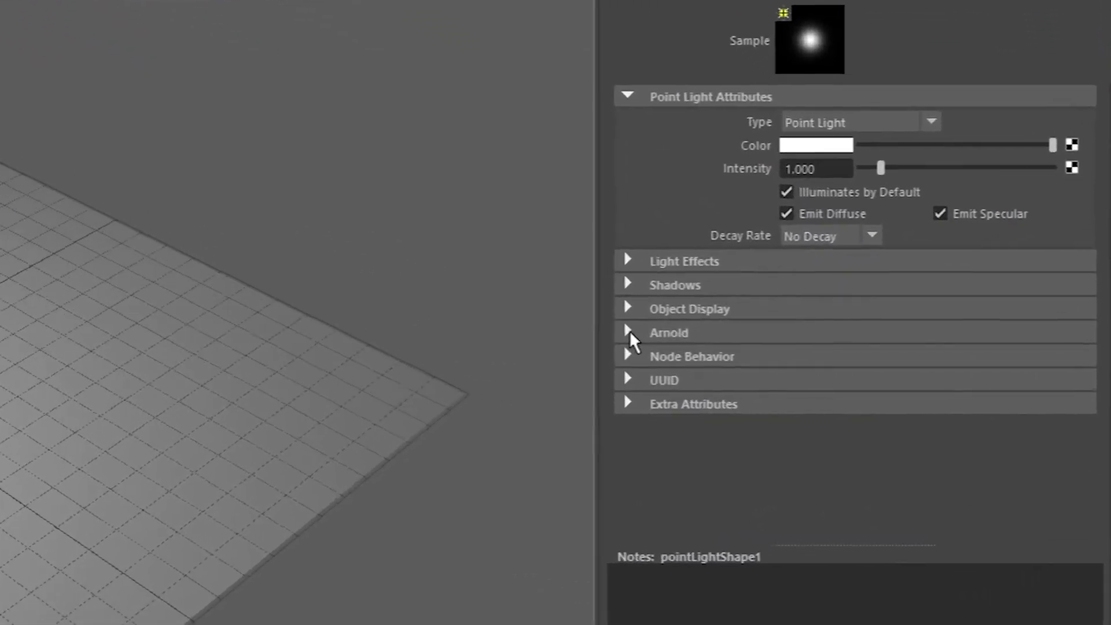
Set the point light's Arnold exposure to 10, preview the render, and close it
left_click(846, 344)
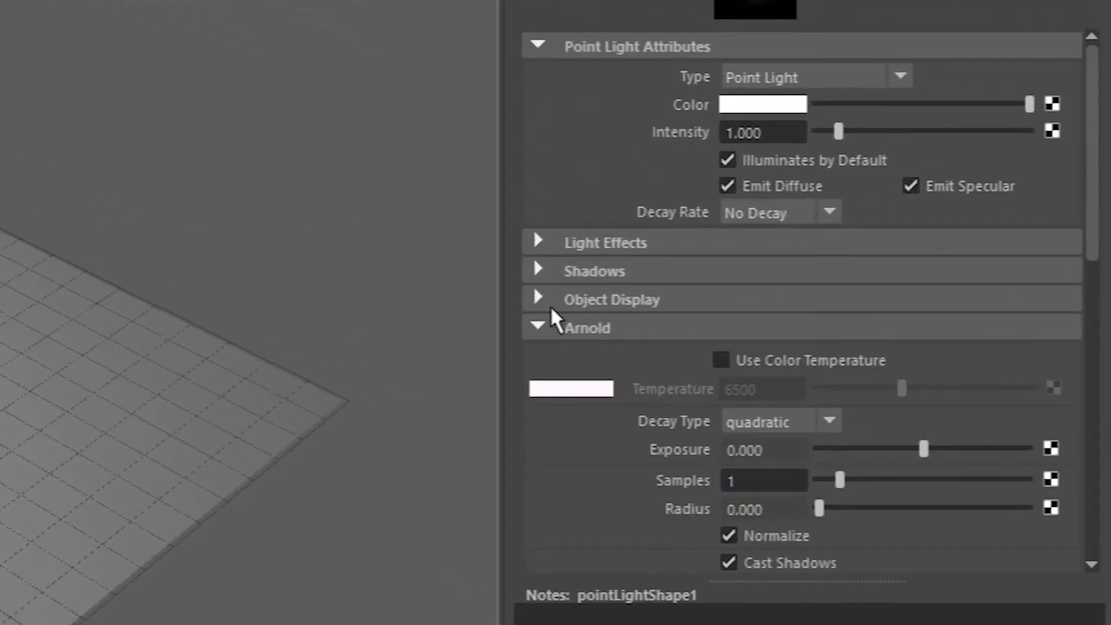
scroll(556, 317, "down", 3)
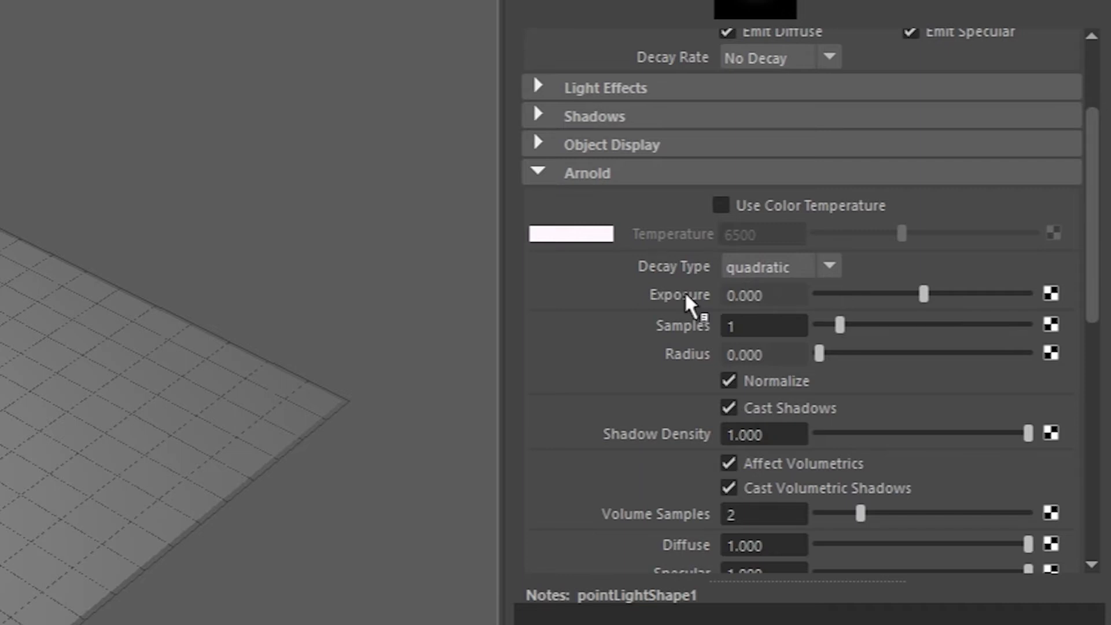
left_click_drag(800, 293, 630, 307)
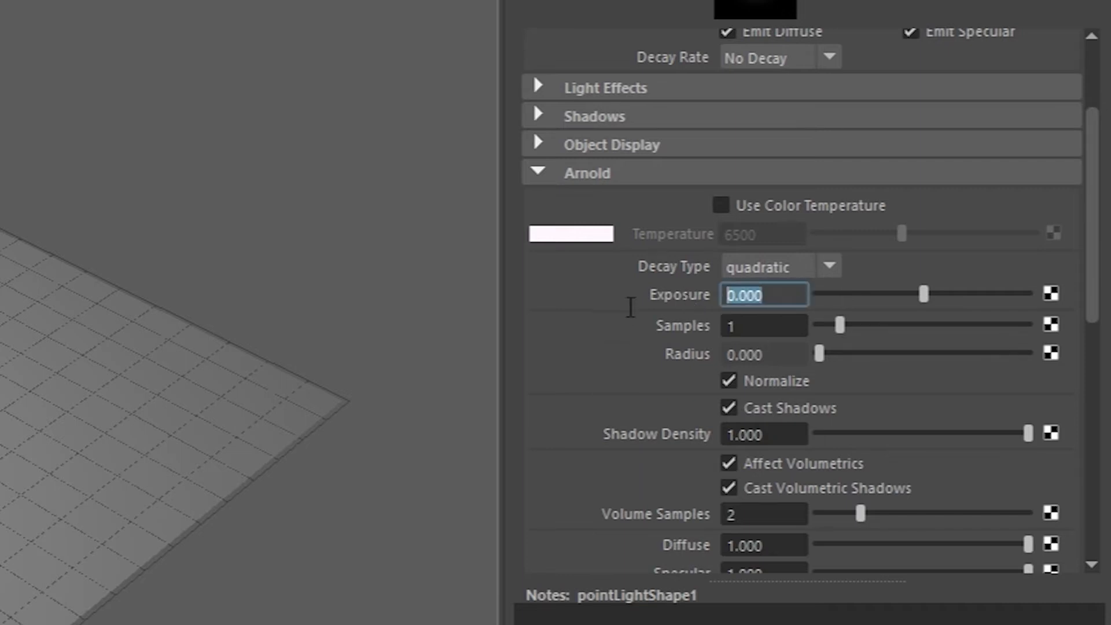
type("10")
key("Return")
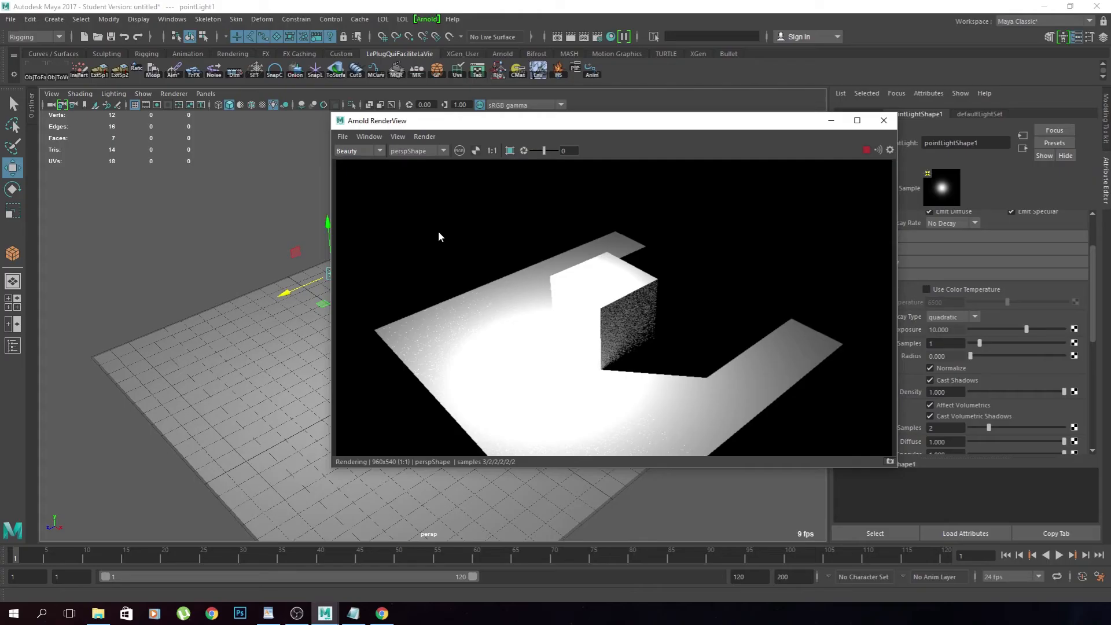
left_click_drag(419, 126, 491, 112)
left_click(903, 111)
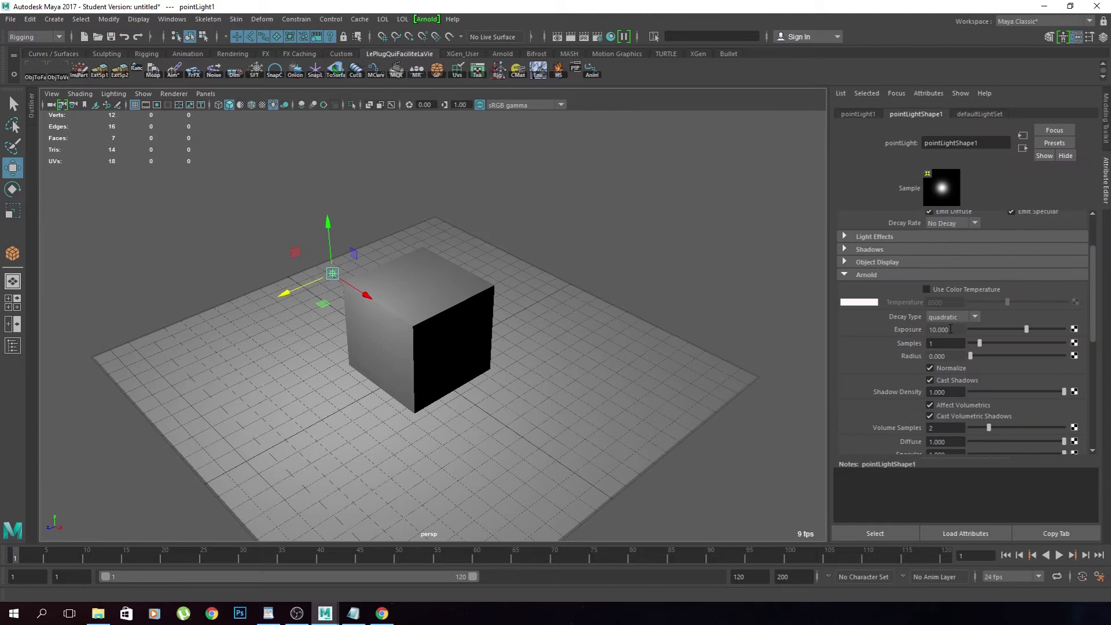
Lower the point light's exposure to 8 and render the scene, and reduce the exposure further to 5
left_click_drag(952, 329, 905, 327)
type("8")
key("Return")
left_click(430, 22)
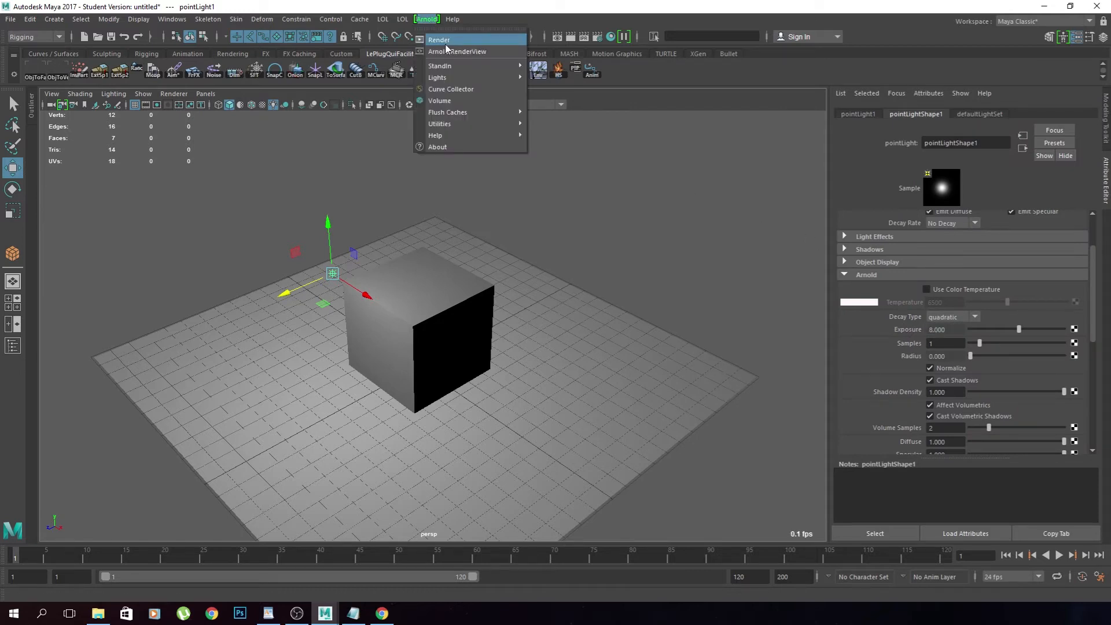
left_click(447, 43)
type("5")
key("Return")
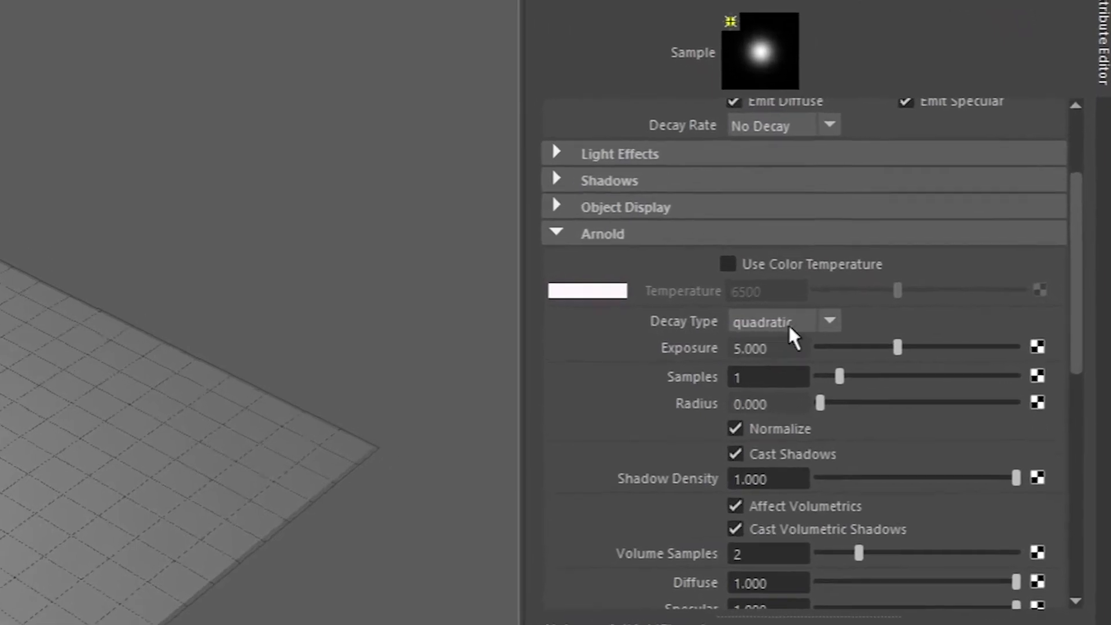
Try the constant decay type on the point light and compare it with quadratic
left_click(791, 328)
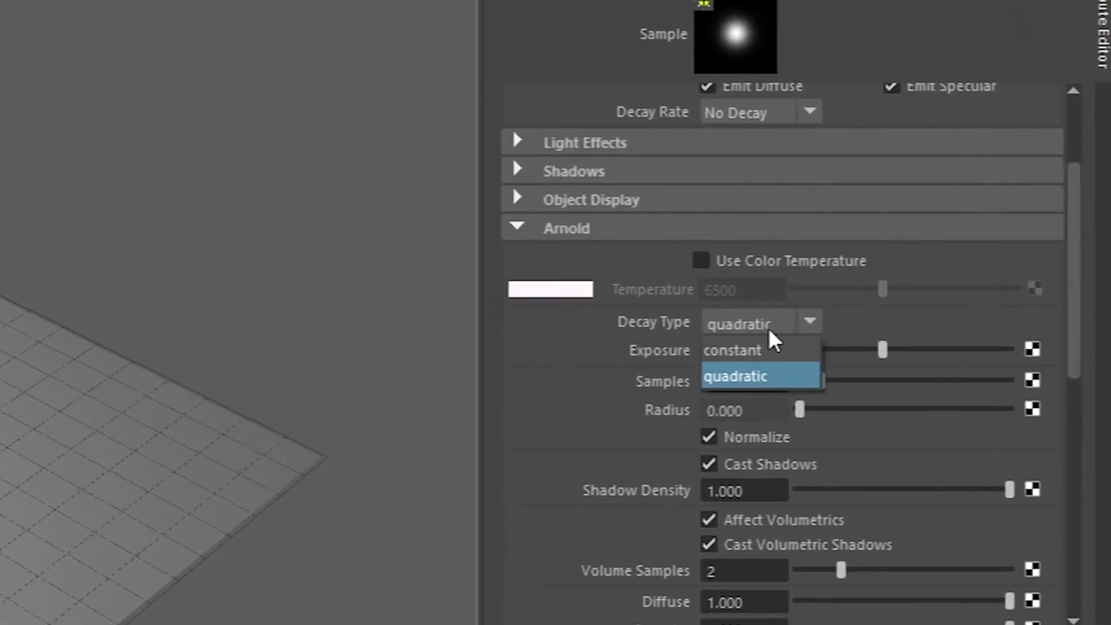
left_click(770, 332)
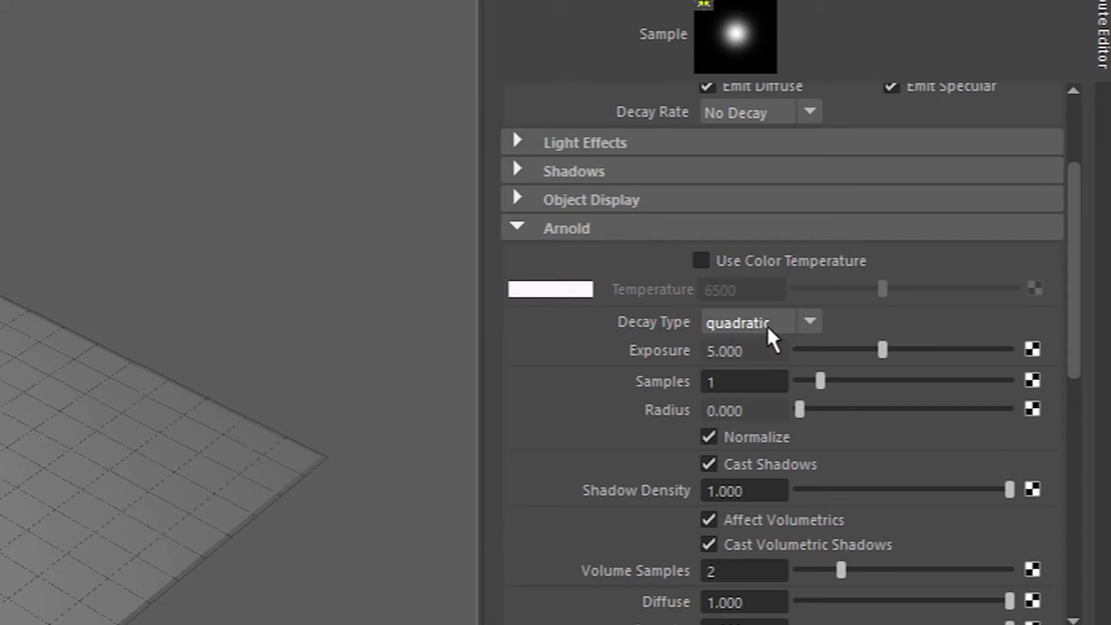
left_click_drag(58, 347, 231, 364, "alt")
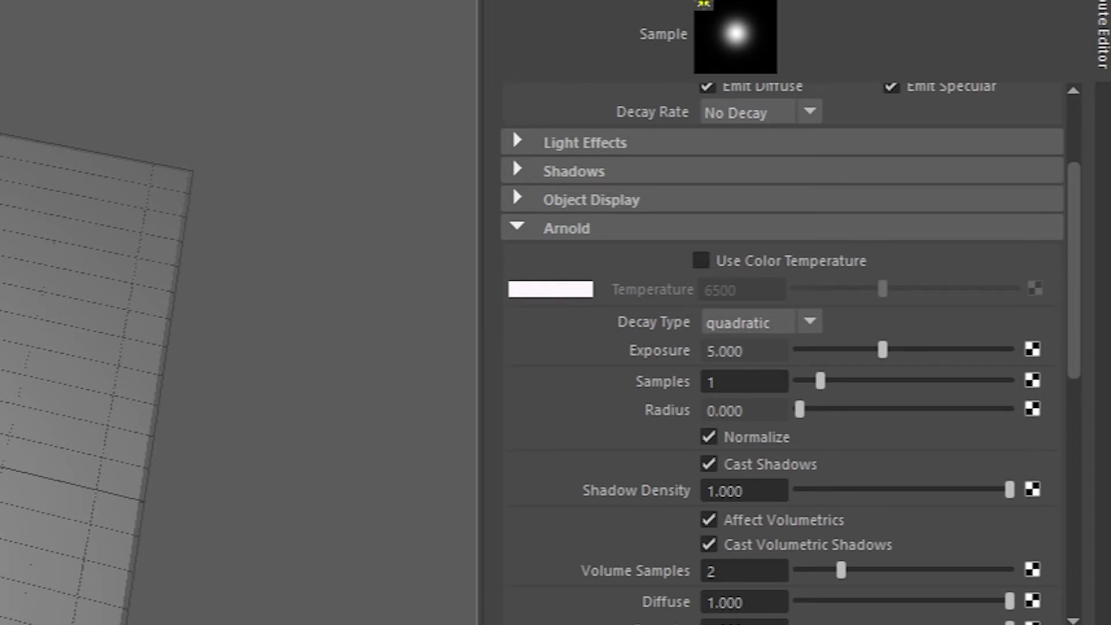
left_click_drag(58, 347, 243, 348, "alt")
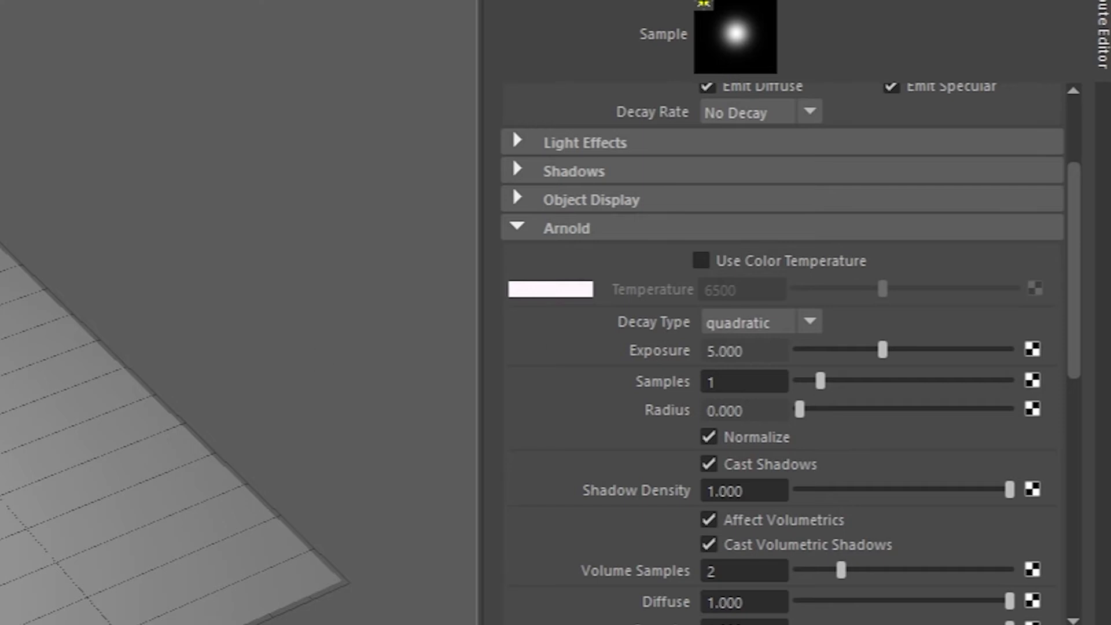
left_click_drag(174, 348, 209, 342, "alt")
left_click(753, 322)
left_click(769, 350)
left_click_drag(64, 362, 330, 463, "alt")
left_click_drag(232, 405, 220, 382, "alt")
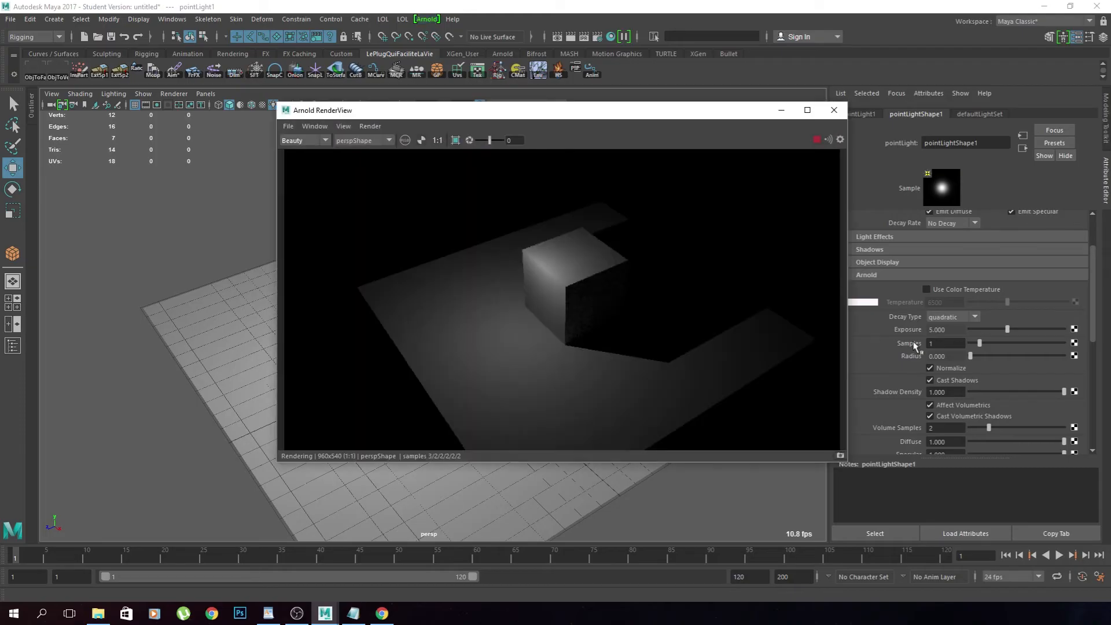
left_click(952, 316)
left_click(943, 330)
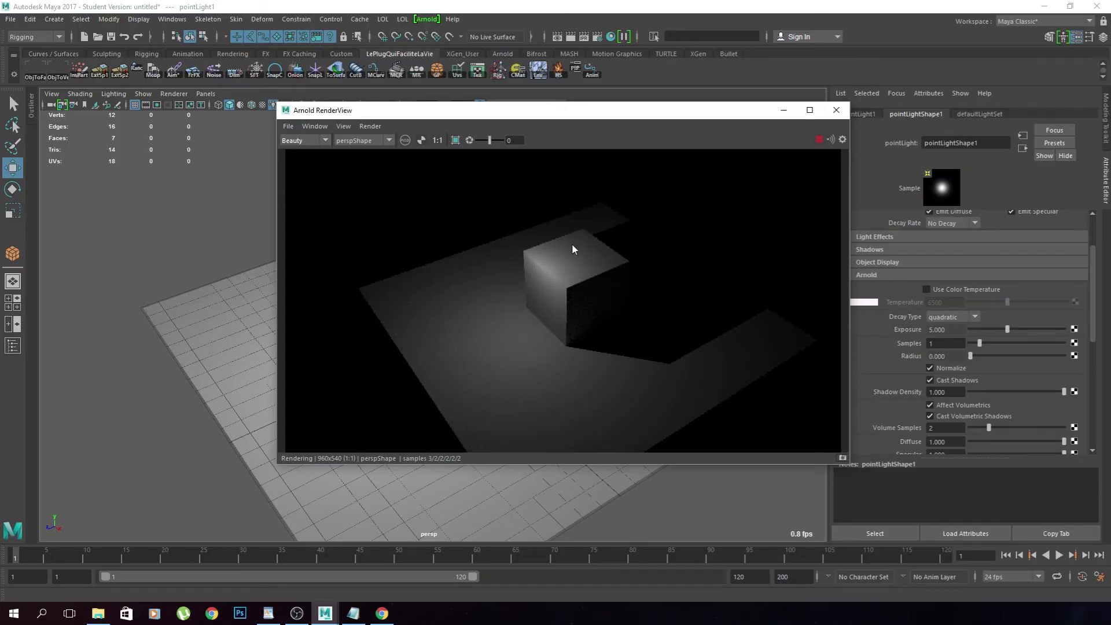
Set the point light's samples to 3 and its radius to 2
left_click(998, 343)
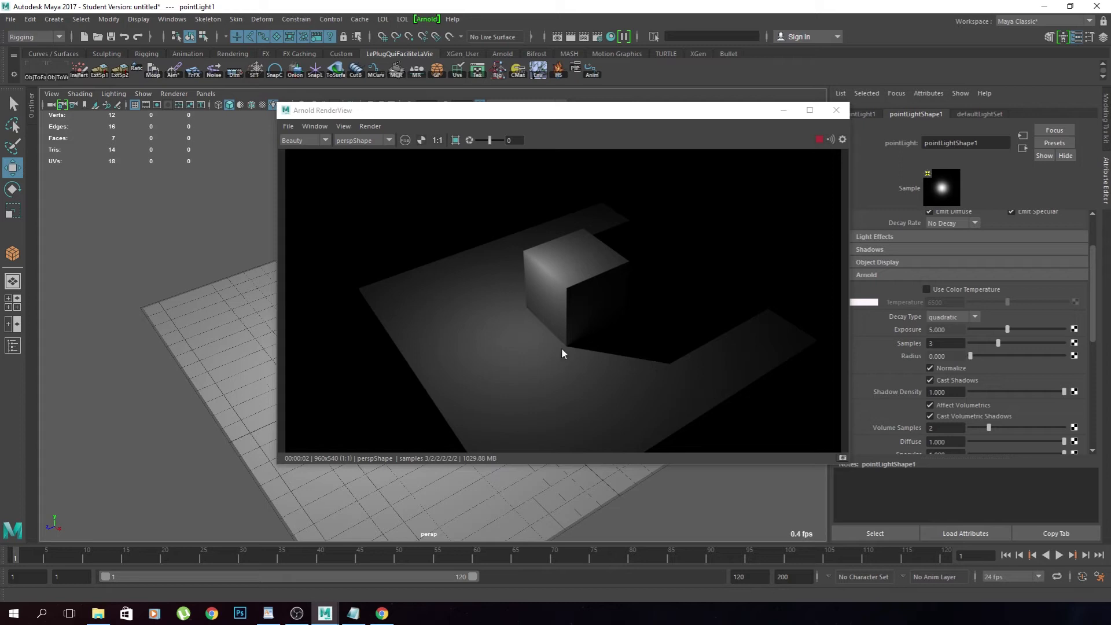
left_click(932, 356)
type("2")
key("Return")
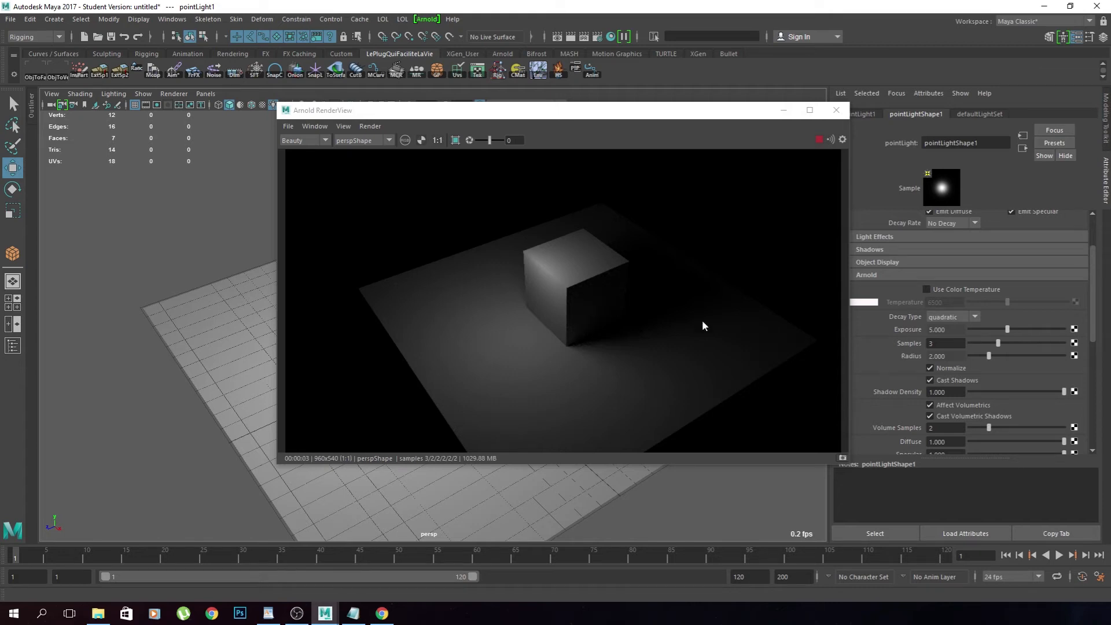
Reduce the point light's samples to 1 to compare the shadow noise, and set them back to 3
left_click(946, 343)
type("1")
key("Return")
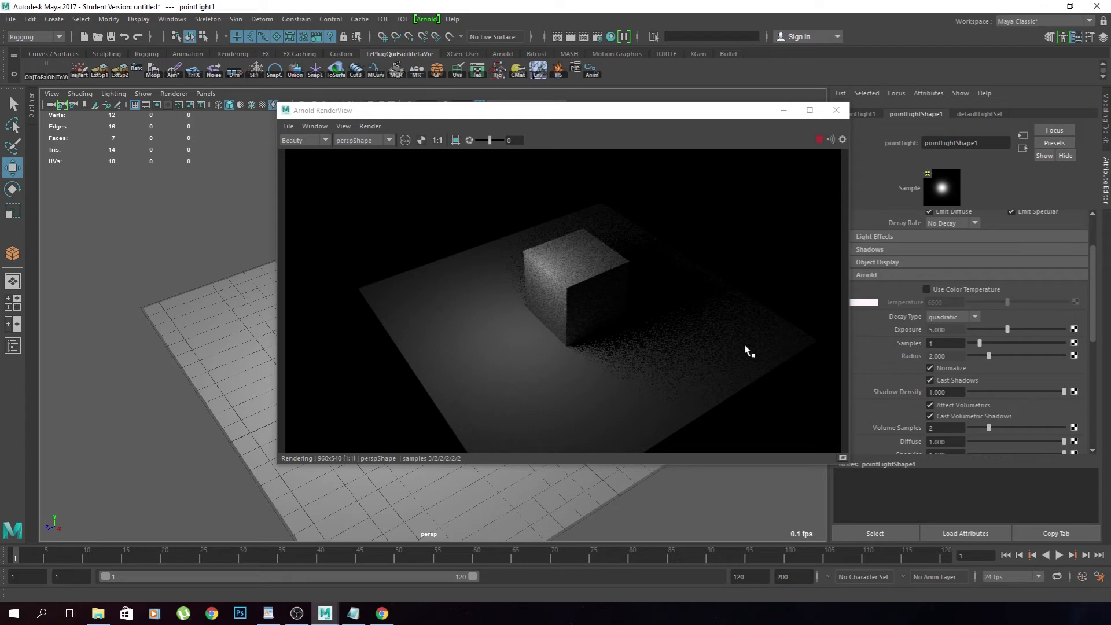
left_click(946, 343)
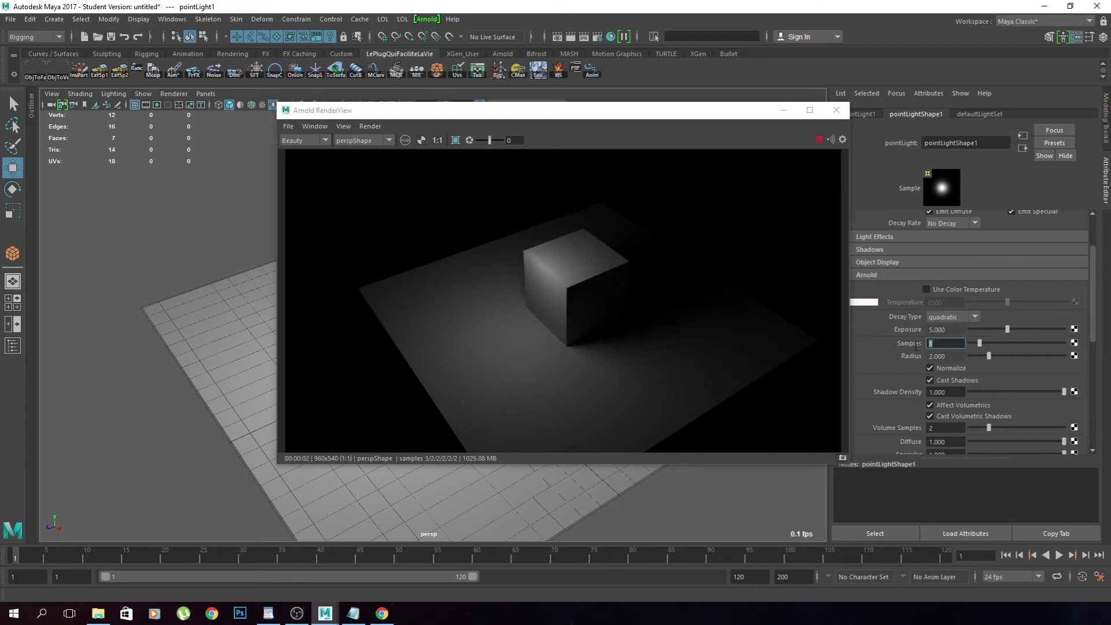
type("2")
key("Return")
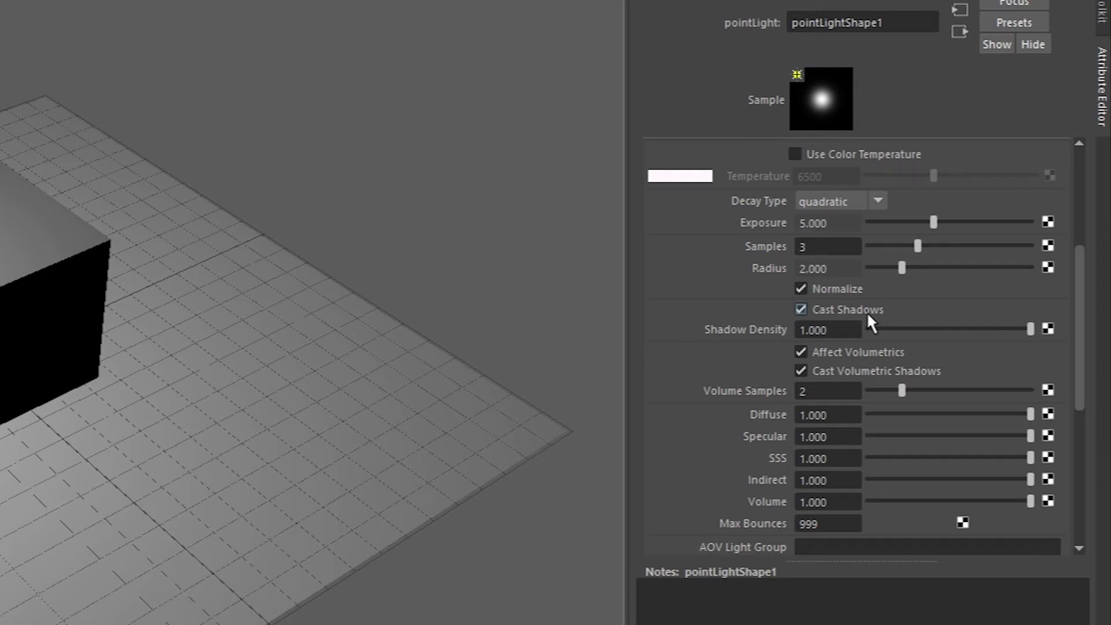
Review the point light's remaining Arnold attributes, from shadow and volume settings to maximum bounces
scroll(868, 315, "down", 2)
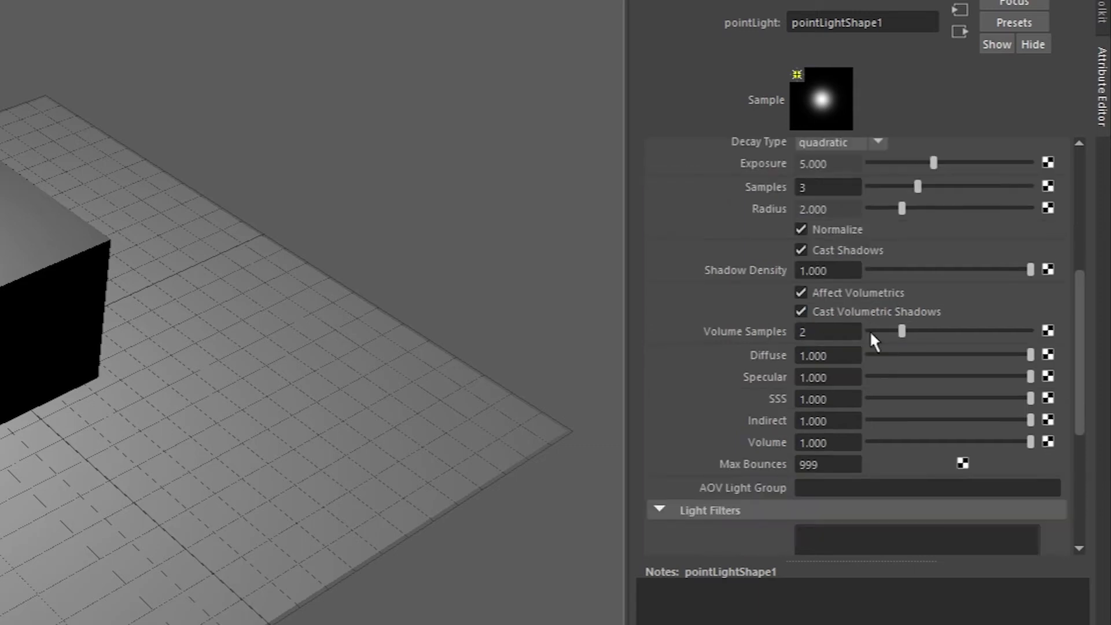
scroll(757, 303, "down", 2)
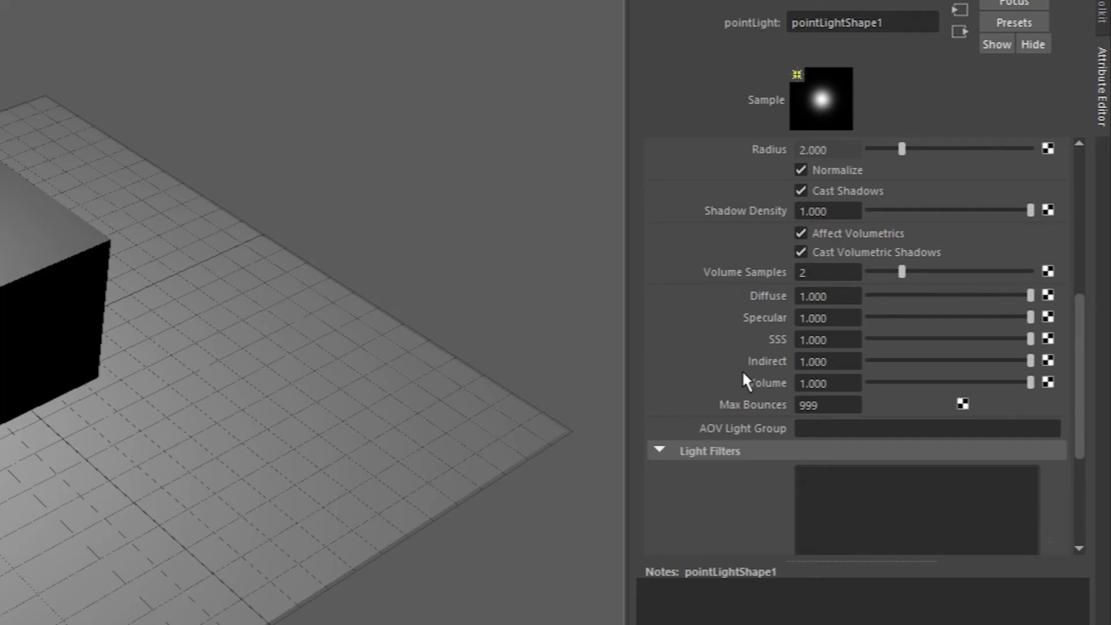
scroll(727, 373, "up", 4)
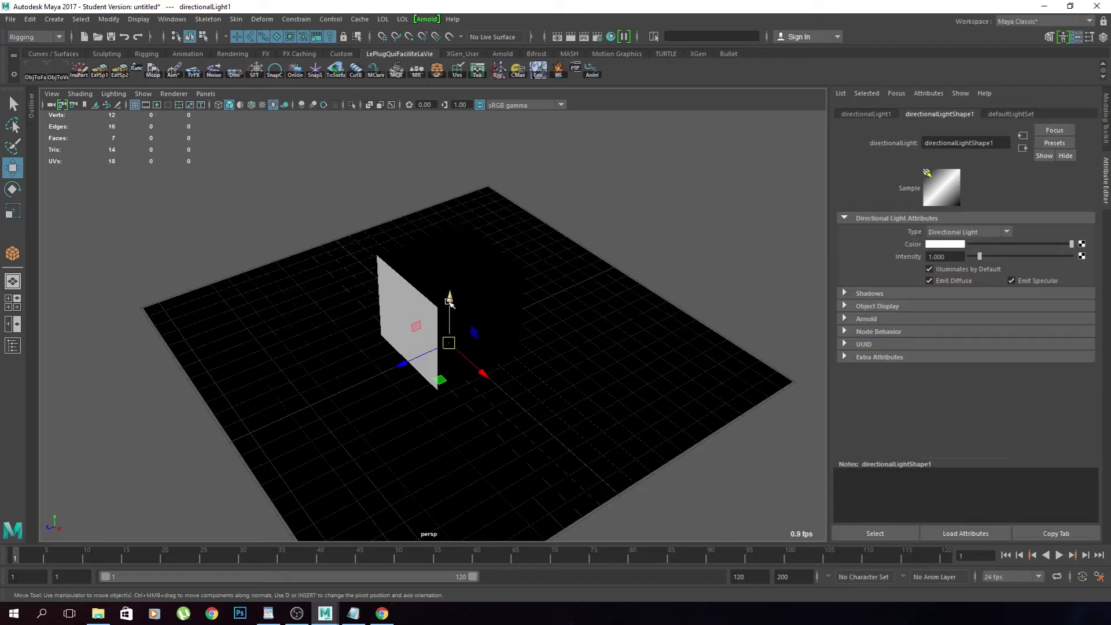
Move the directional light up and to the side of the cube, and review its Arnold attributes
left_click_drag(449, 301, 708, 263)
key("e")
left_click(846, 319)
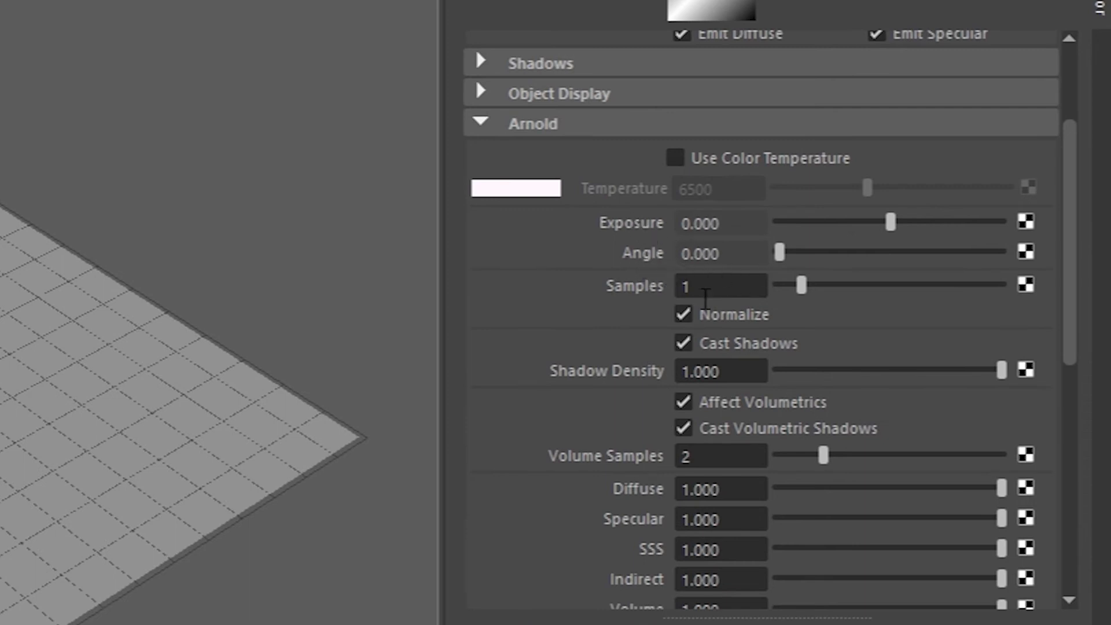
scroll(683, 327, "down", 3)
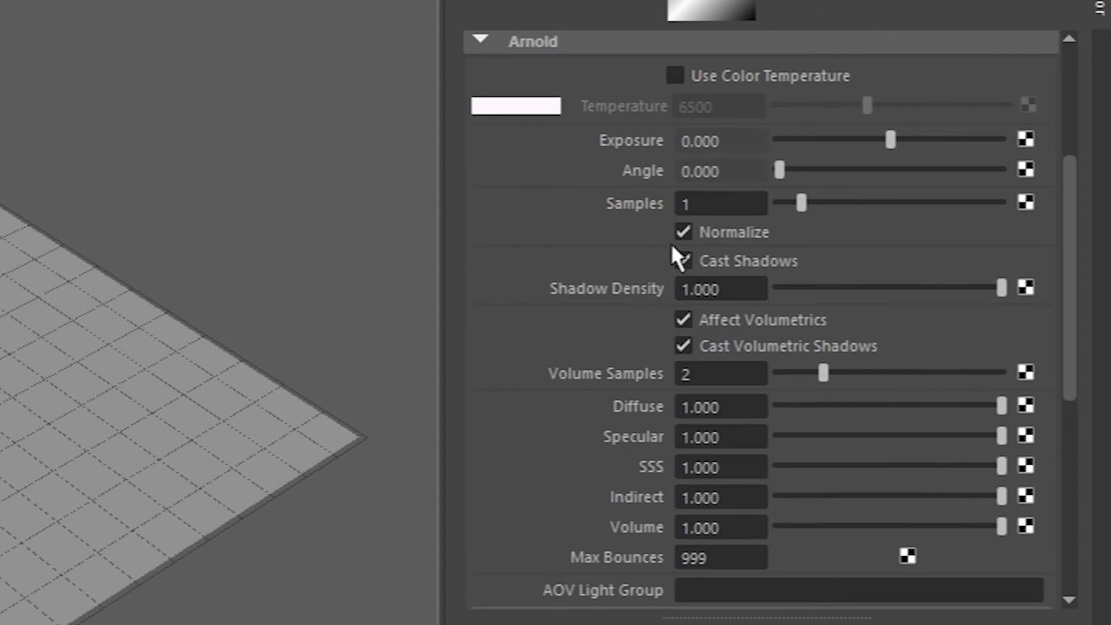
scroll(660, 498, "down", 6)
scroll(657, 496, "up", 15)
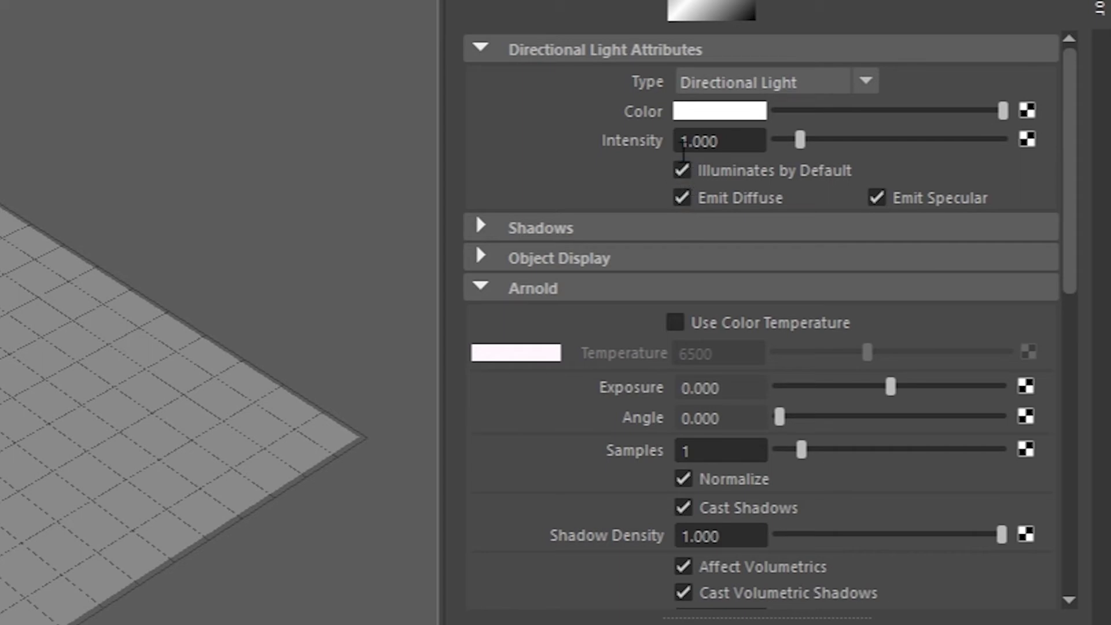
scroll(703, 152, "down", 5)
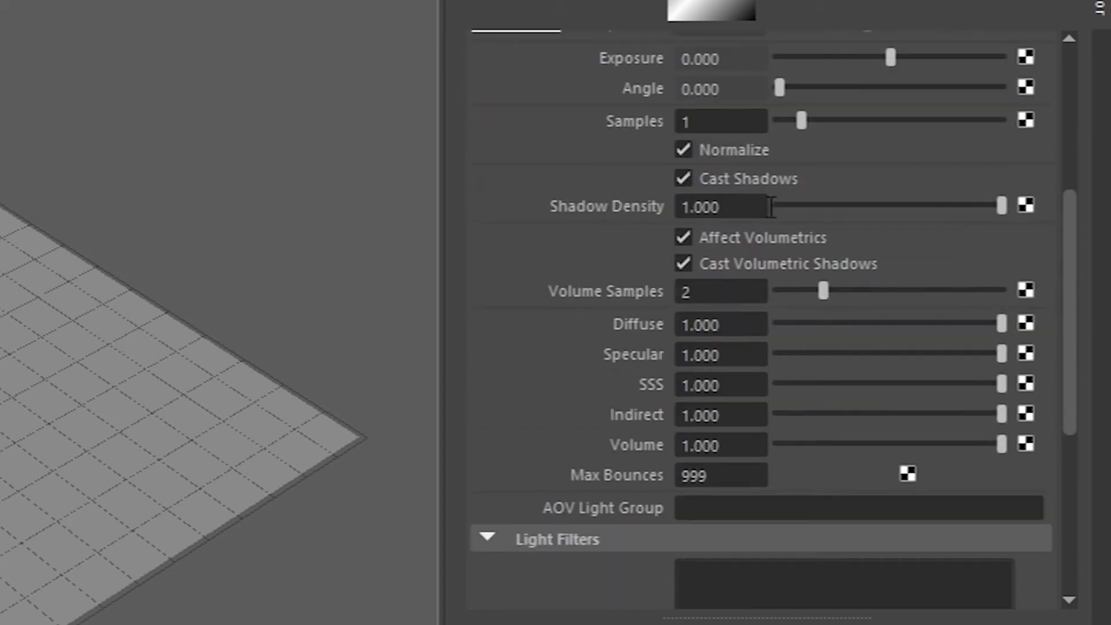
scroll(738, 115, "up", 1)
left_click(701, 142)
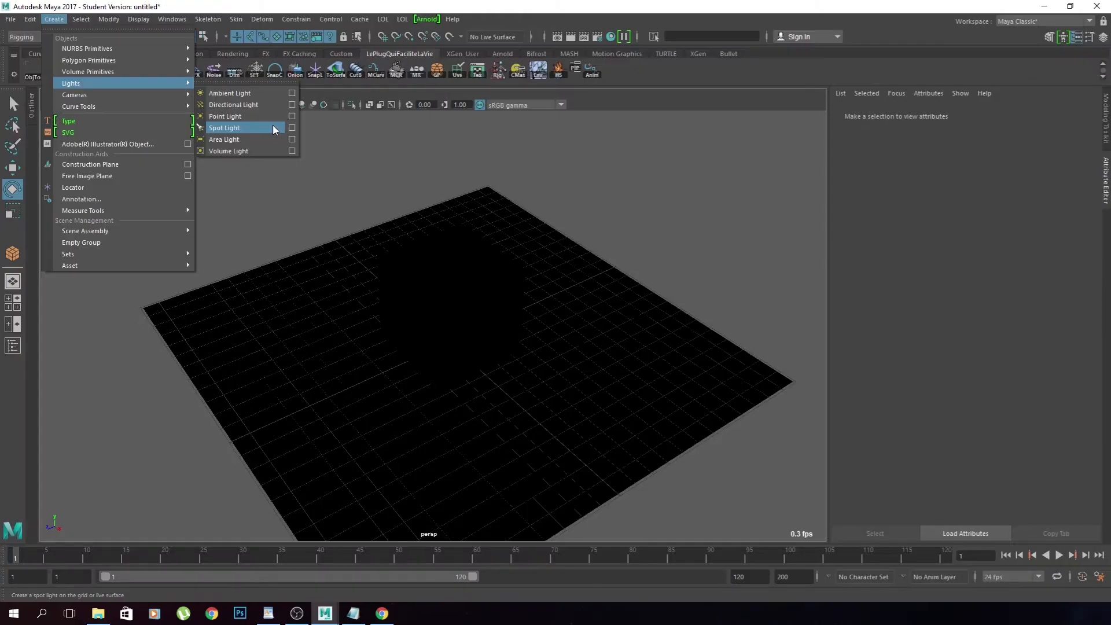
Add a spot light, raise it about 5.8 cm, and pull it about 7.6 cm back from the cube along Z
left_click(271, 126)
key("w")
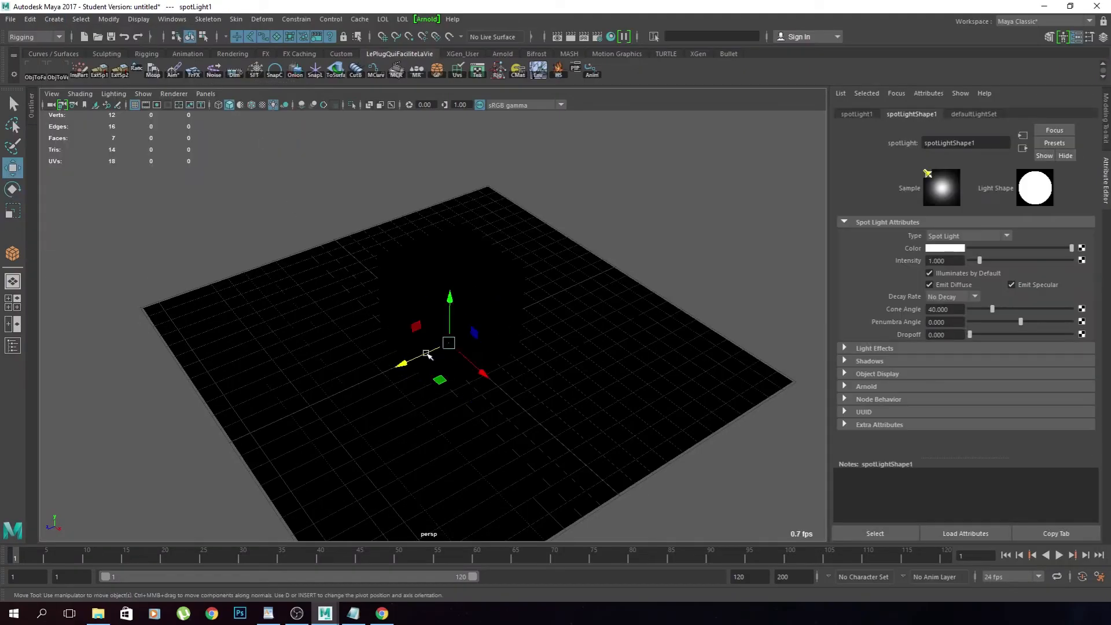
left_click_drag(449, 302, 433, 200)
left_click_drag(407, 264, 227, 338)
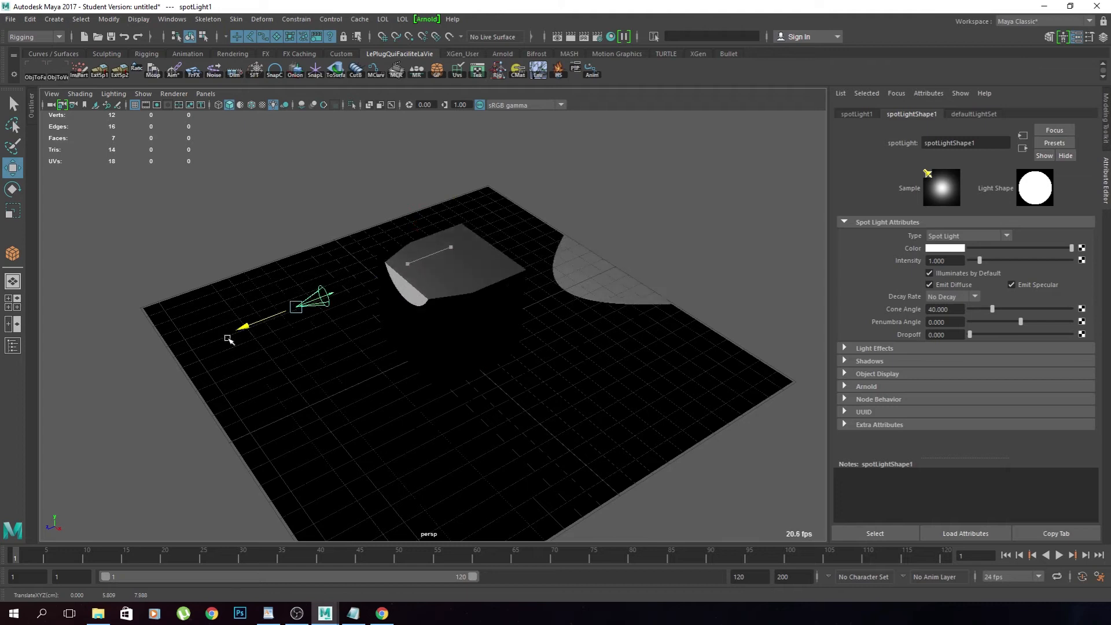
Aim the spot light down toward the cube, and render the scene in the Arnold RenderView with the light's exposure at 10
key("e")
left_click_drag(255, 294, 268, 273)
left_click(428, 20)
left_click(441, 34)
left_click_drag(652, 132, 465, 213)
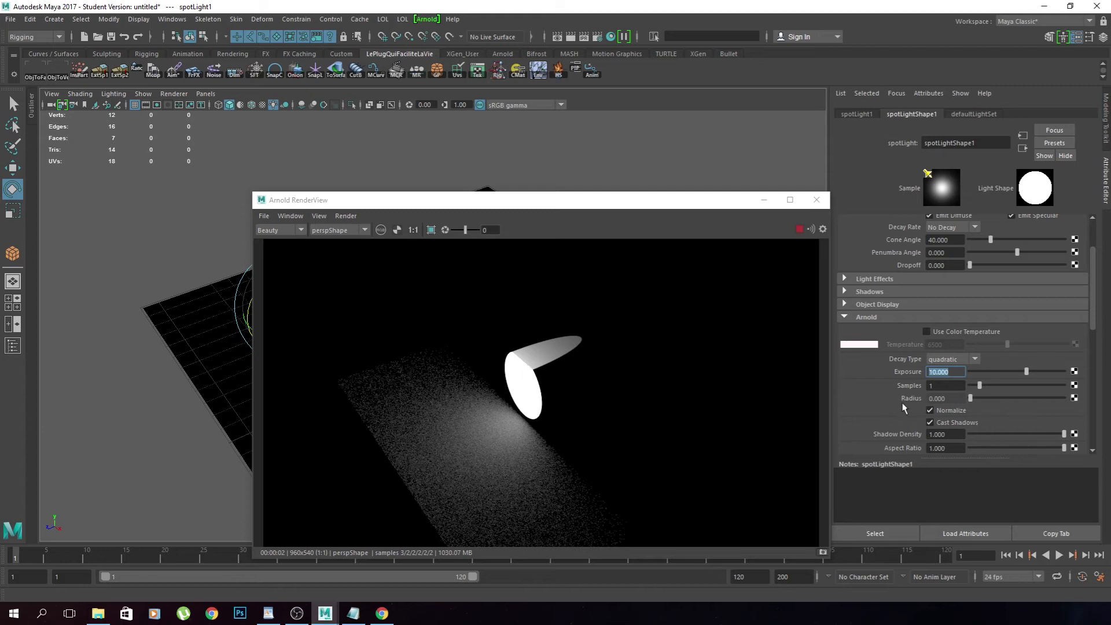
Set the spot light's Arnold radius to about 1.6 and its samples to 2
left_click_drag(972, 399, 986, 401)
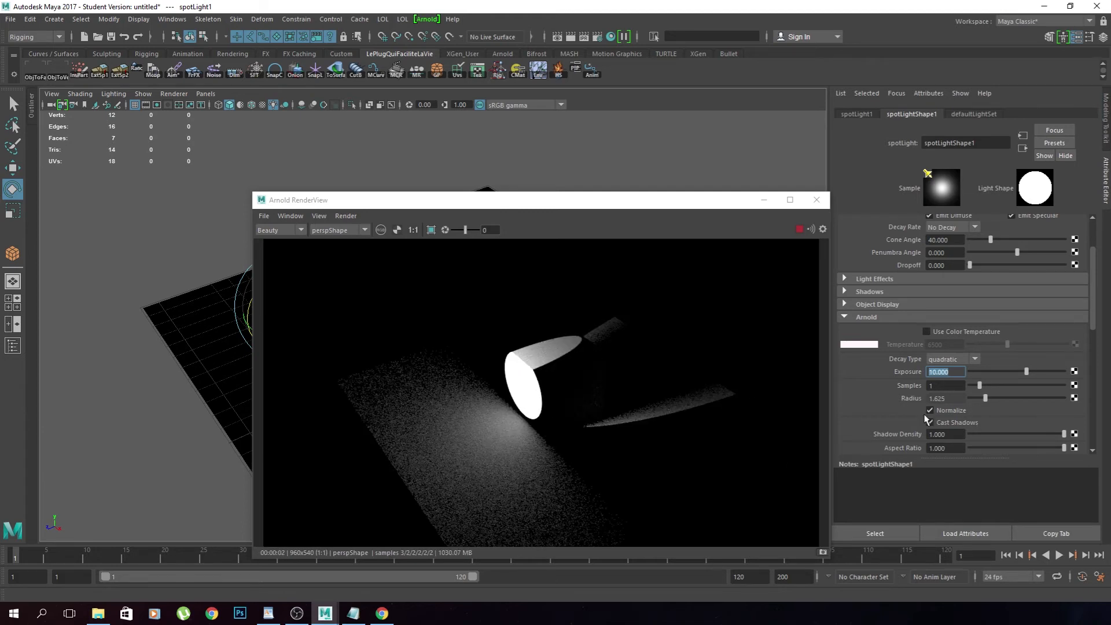
left_click_drag(979, 386, 989, 385)
Widen the spot light's cone angle to about 58.9 degrees
scroll(903, 399, "up", 2)
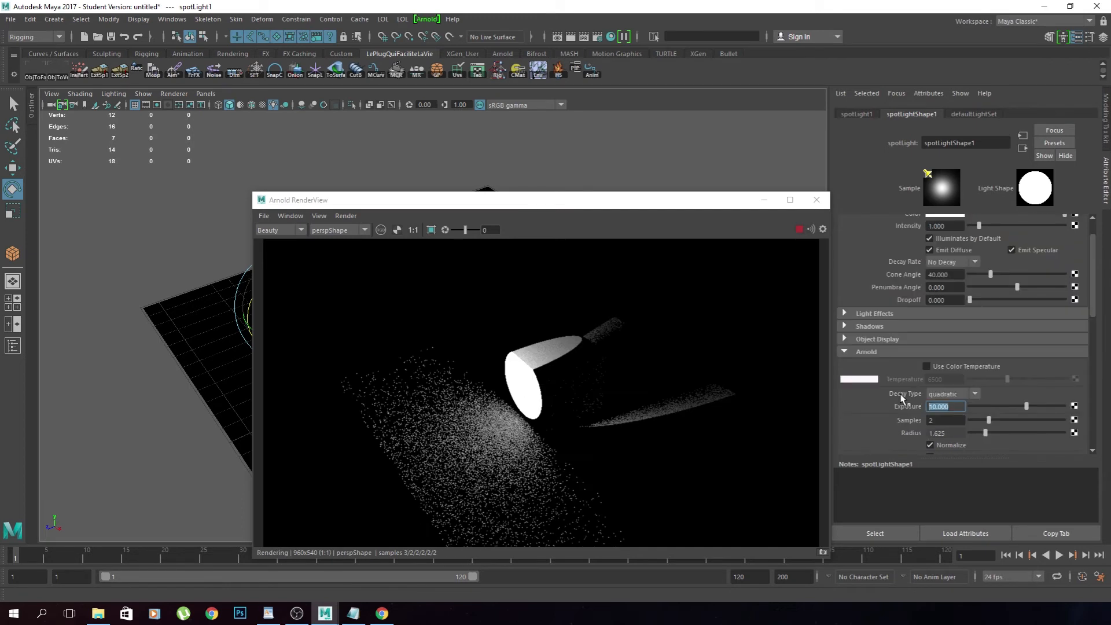
scroll(901, 398, "up", 2)
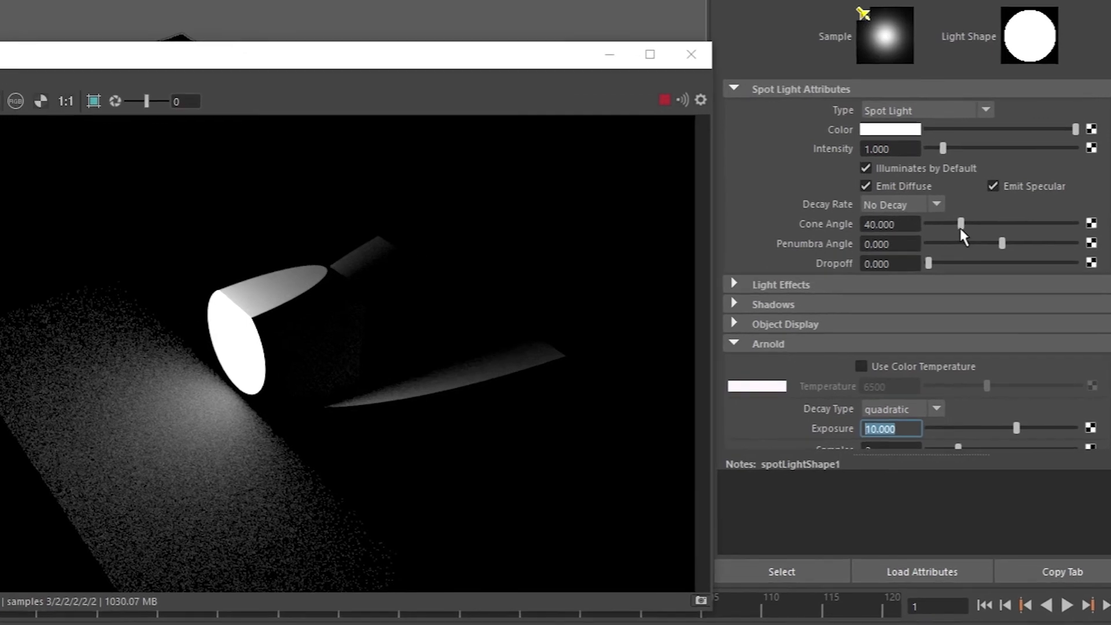
left_click_drag(979, 275, 1000, 279)
mouse_move(986, 227)
left_mouse_down()
mouse_move(1004, 231)
mouse_move(944, 232)
mouse_move(1014, 229)
mouse_move(975, 221)
left_mouse_up()
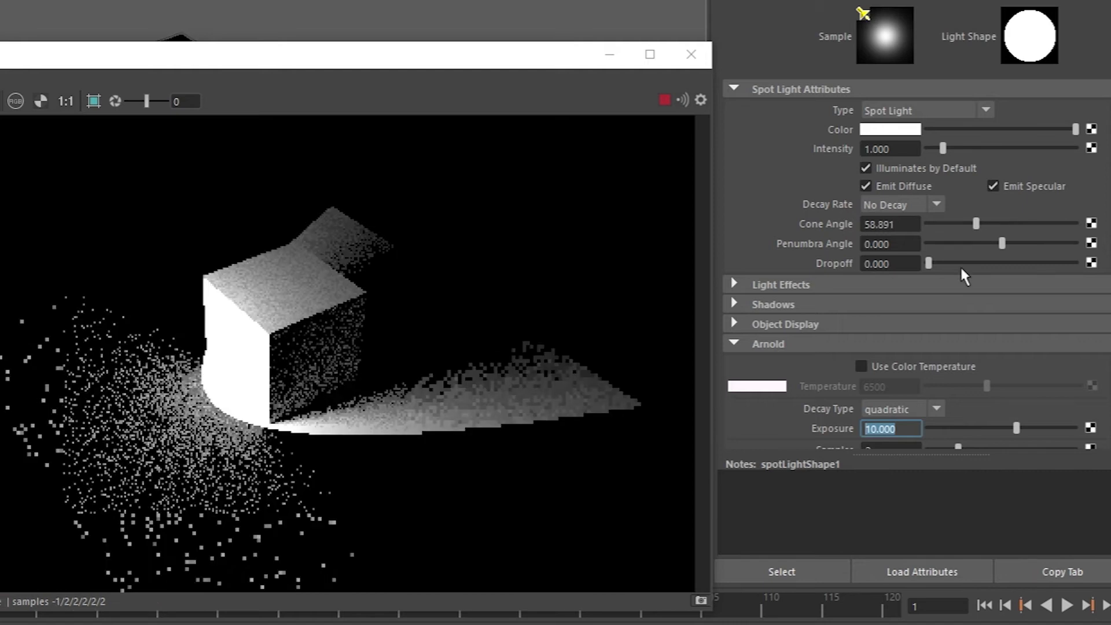
Set the spot light's penumbra angle to -10 and try out its dropoff setting
left_click(946, 244)
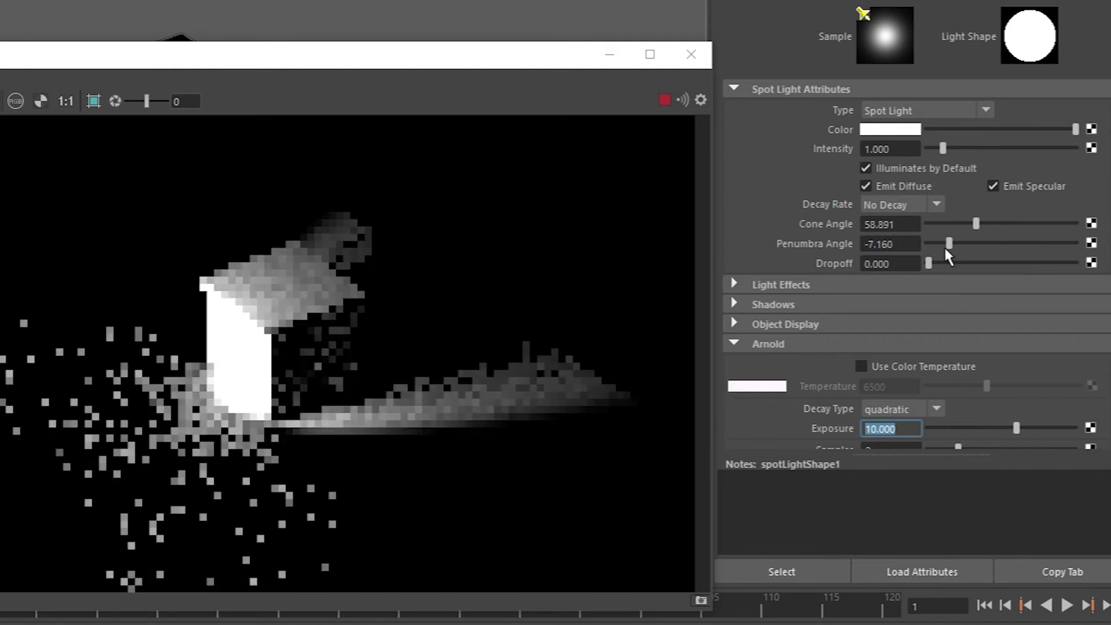
left_click_drag(945, 249, 1090, 242)
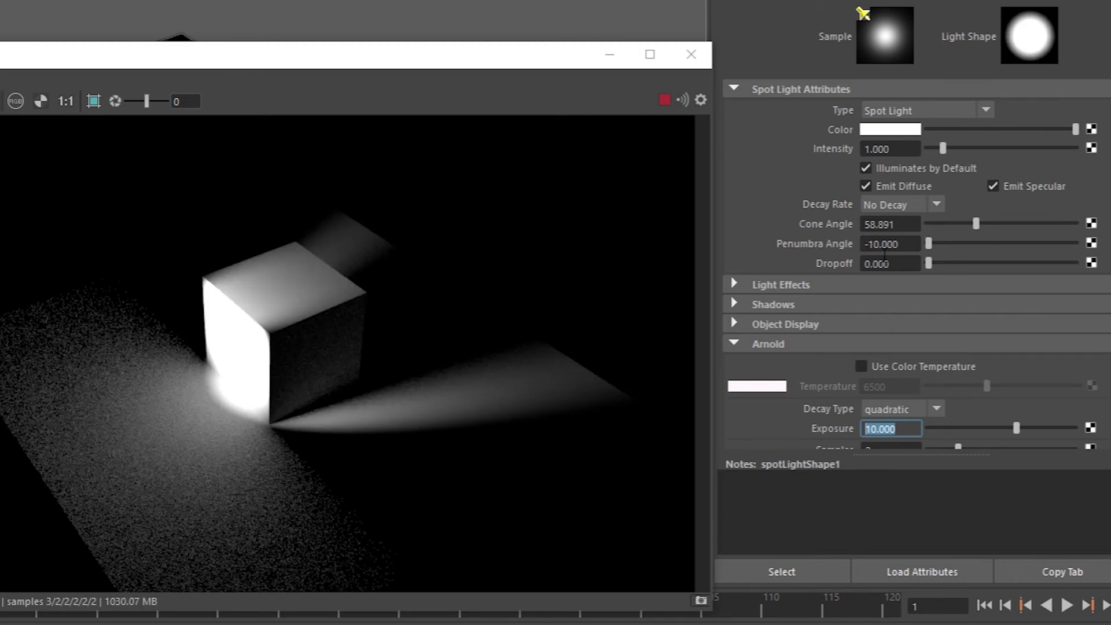
mouse_move(930, 263)
left_mouse_down()
mouse_move(984, 263)
mouse_move(908, 263)
left_mouse_up()
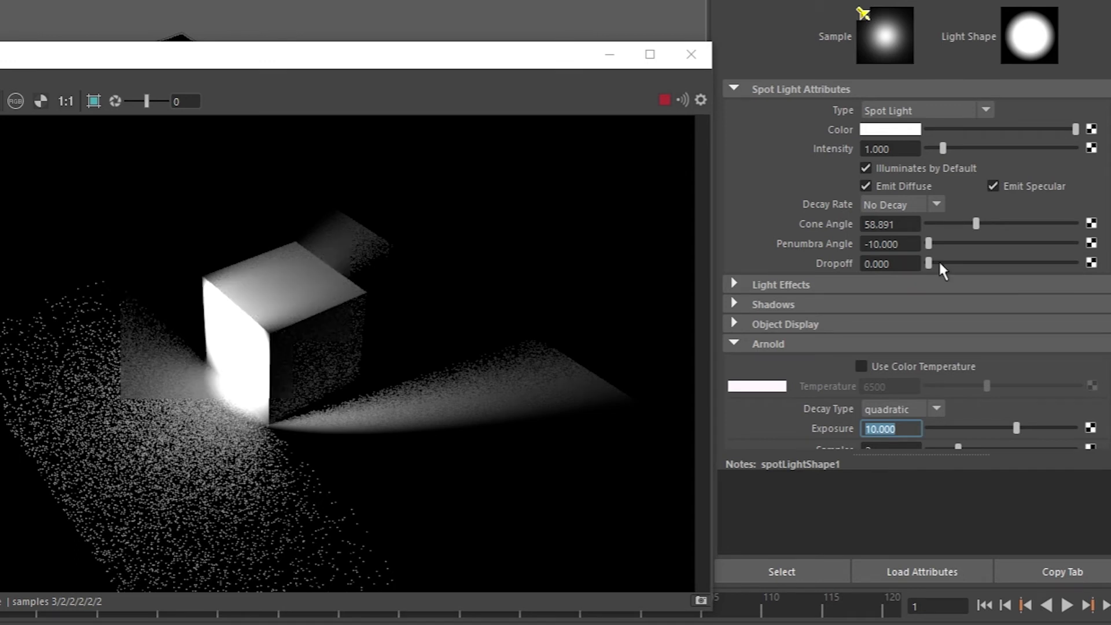
left_click(938, 264)
left_click(1016, 243)
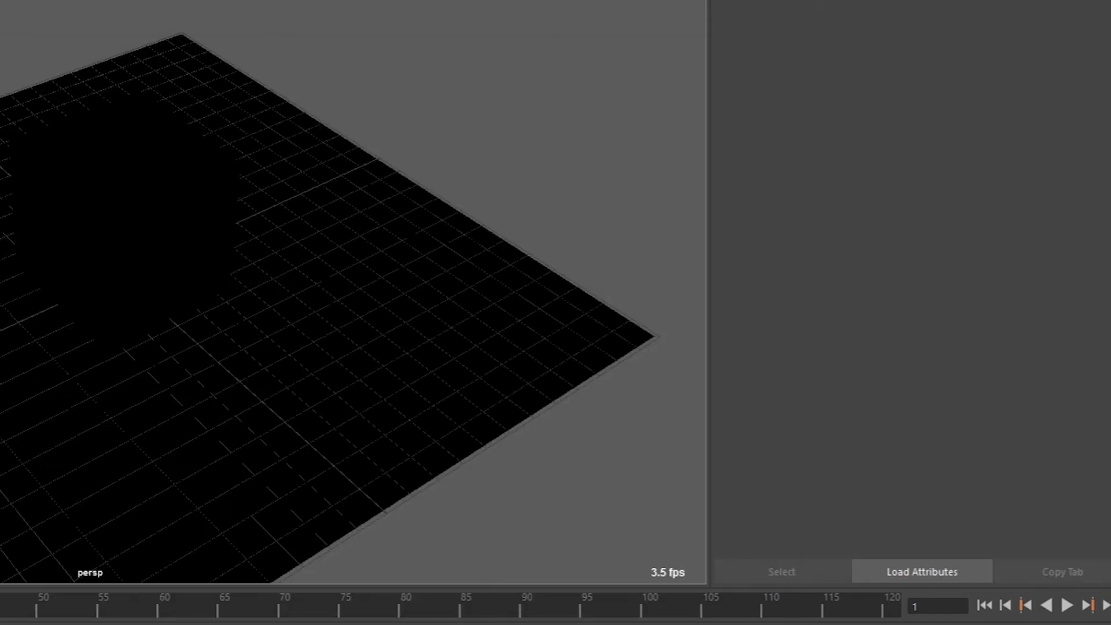
Add an Arnold area light, raise it about 5.8 cm, and pull it back more than 7.6 cm from the cube along Z
left_click(426, 20)
mouse_move(457, 73)
left_click(553, 81)
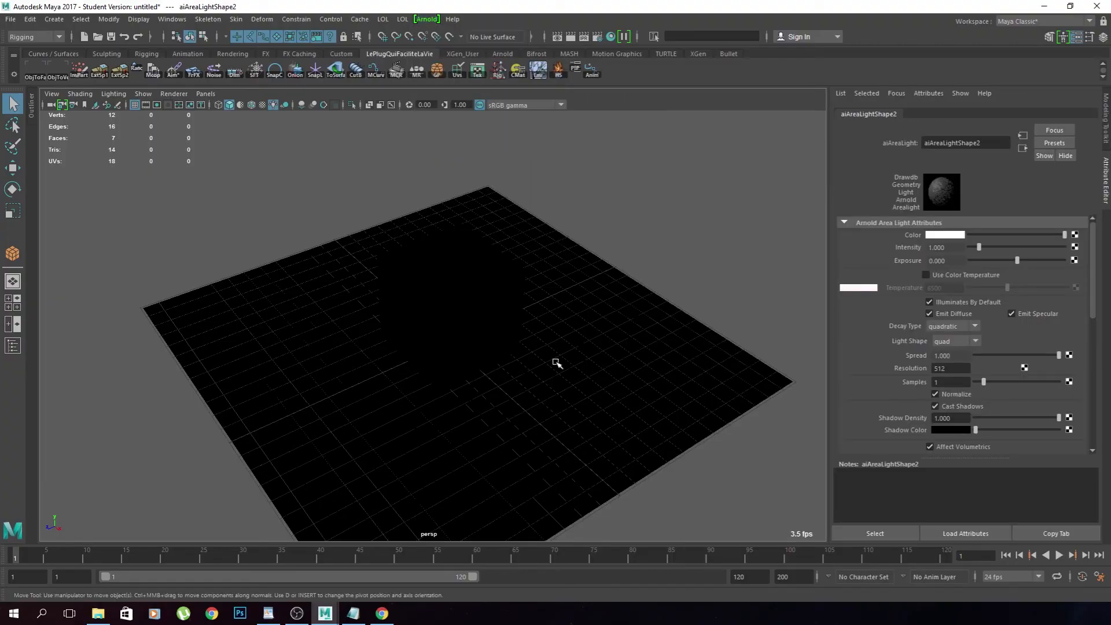
key("w")
left_click_drag(398, 368, 273, 423)
left_click_drag(320, 358, 294, 253)
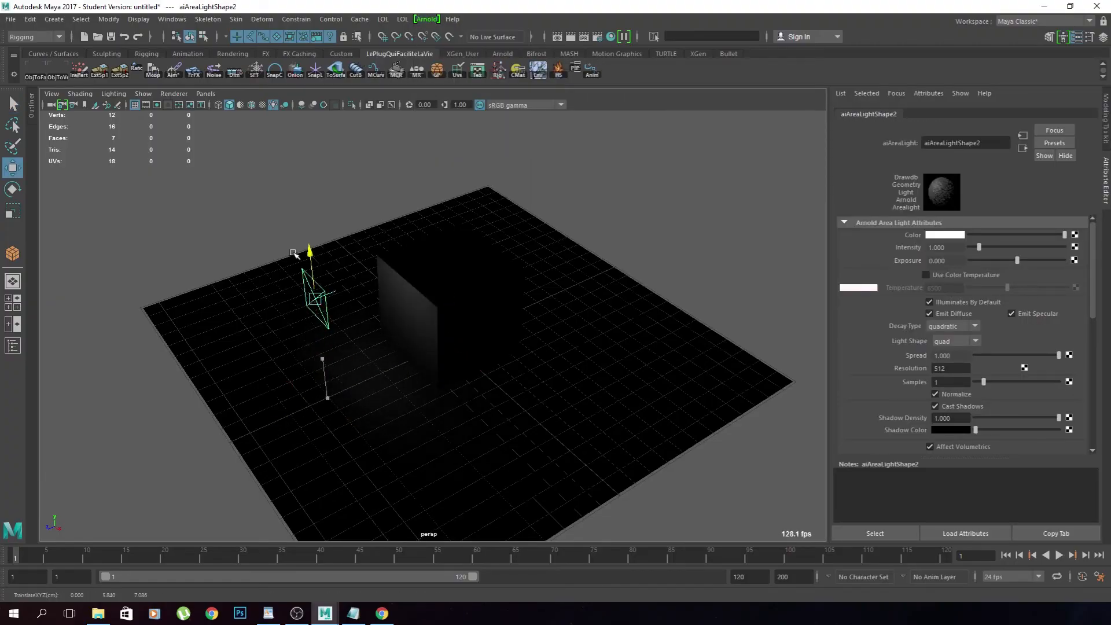
left_click_drag(268, 320, 224, 336)
Enlarge the area light and render the scene in the Arnold RenderView while looking over the light's attributes
key("r")
middle_click_drag(248, 376, 316, 405)
scroll(965, 325, "down", 5)
scroll(957, 298, "up", 2)
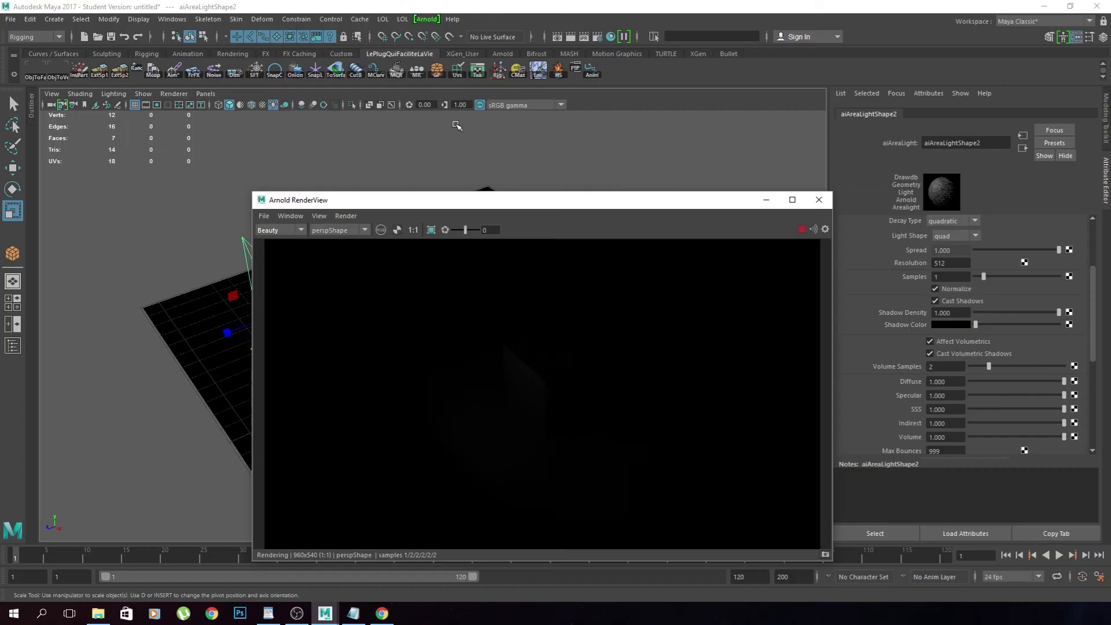
scroll(949, 256, "up", 1)
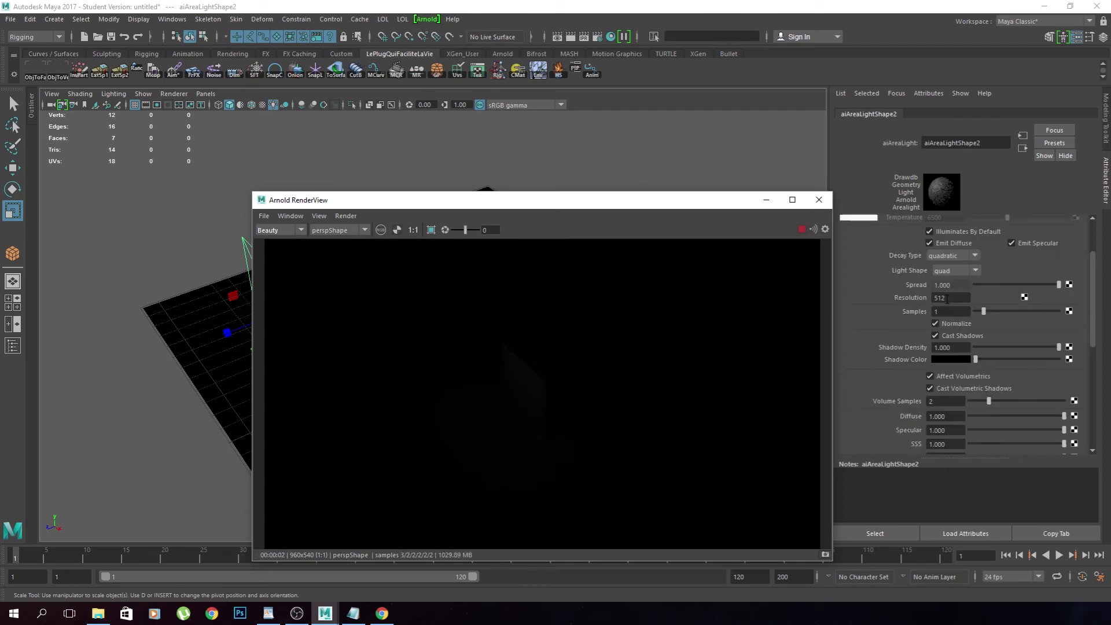
Set the area light's exposure to 10
left_click(862, 315)
scroll(865, 333, "up", 2)
left_click_drag(959, 260, 847, 258)
type("10")
key("Return")
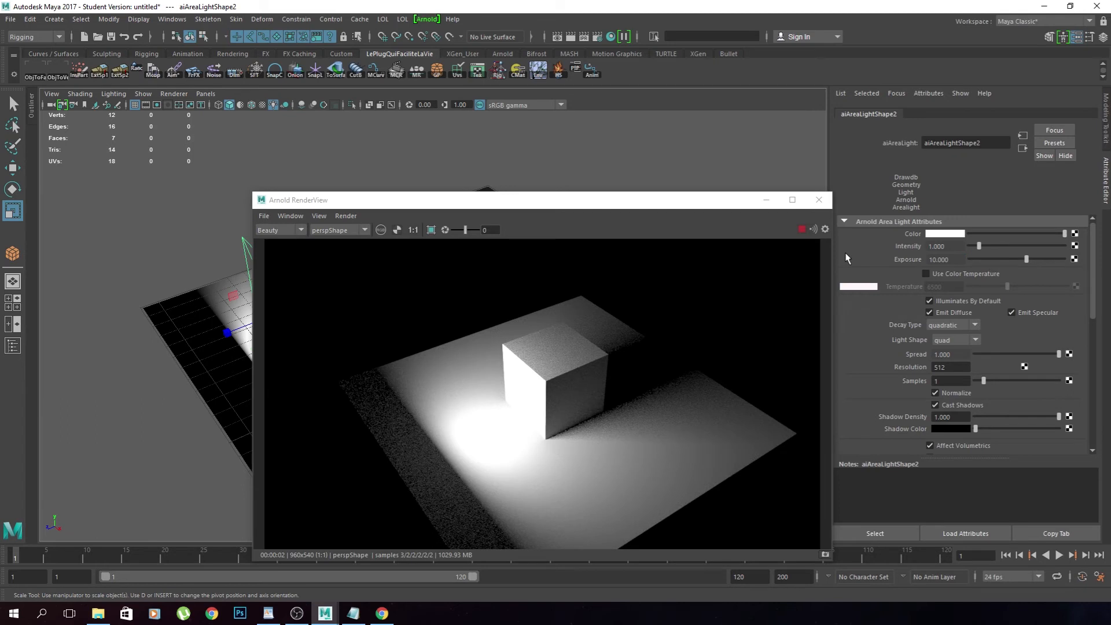
Turn off Normalize for the area light and scale the light down by a factor of about 0.34
left_click(936, 393)
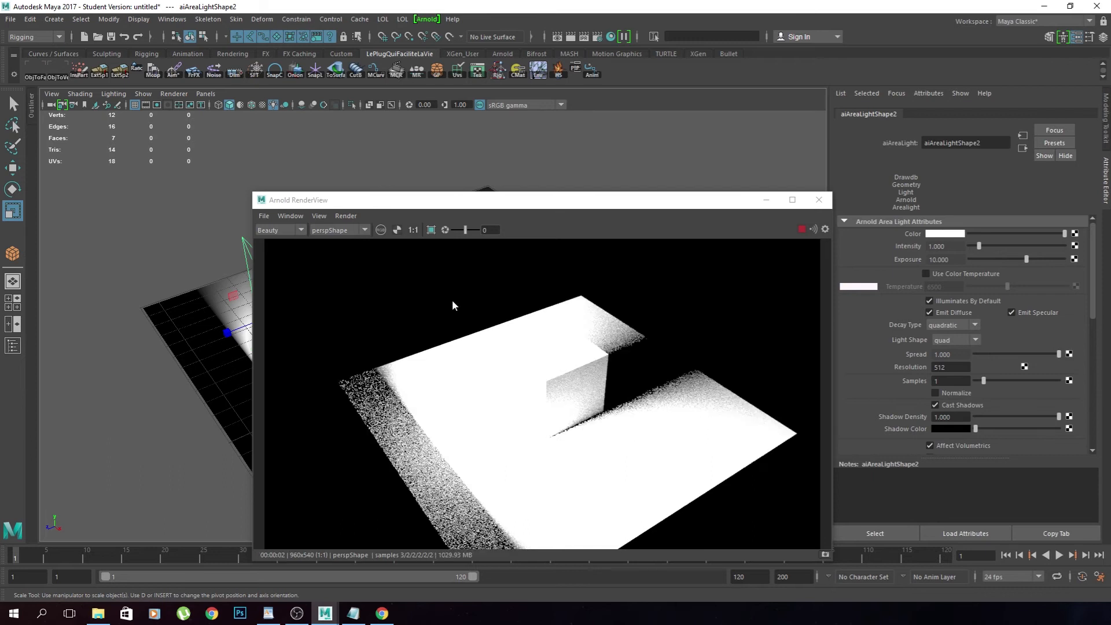
left_click_drag(453, 200, 571, 181)
left_click_drag(314, 388, 223, 346)
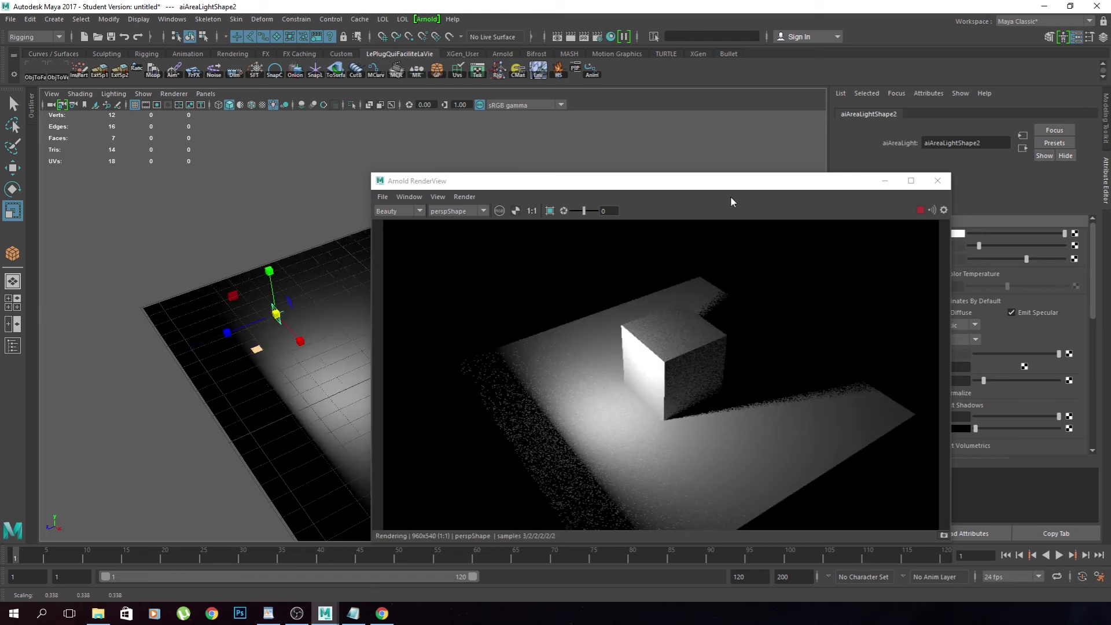
Turn the area light's Normalize back on, and try out its spread before returning it to 1
left_click_drag(727, 181, 619, 168)
left_click(952, 393)
scroll(902, 347, "down", 2)
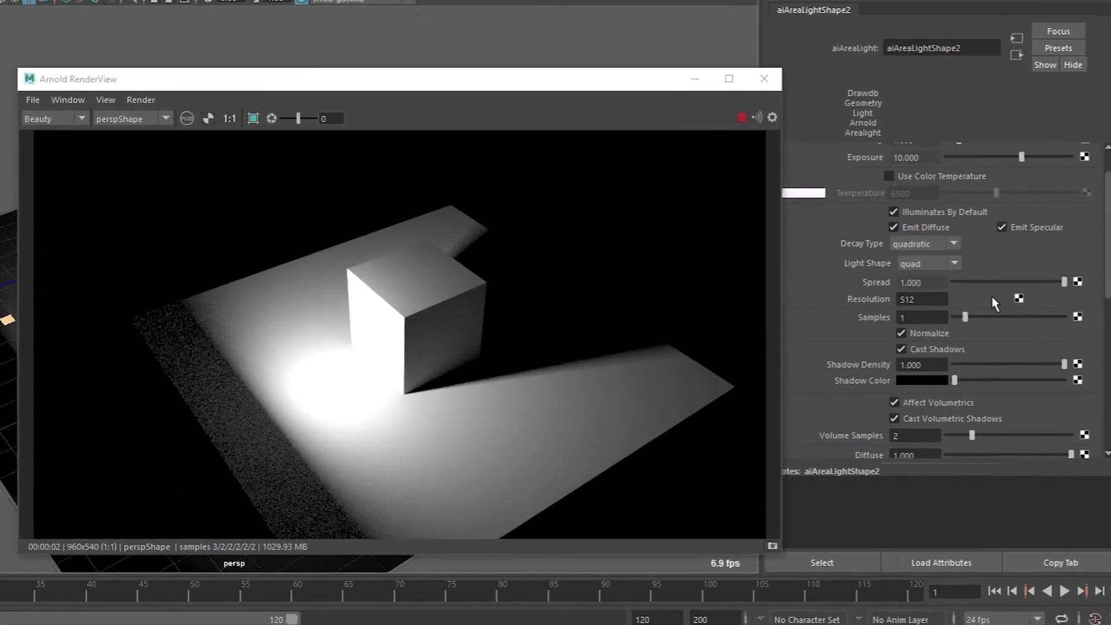
mouse_move(1064, 282)
left_mouse_down()
mouse_move(966, 283)
mouse_move(1010, 270)
mouse_move(991, 269)
mouse_move(977, 274)
mouse_move(1046, 274)
mouse_move(961, 271)
mouse_move(1078, 266)
left_mouse_up()
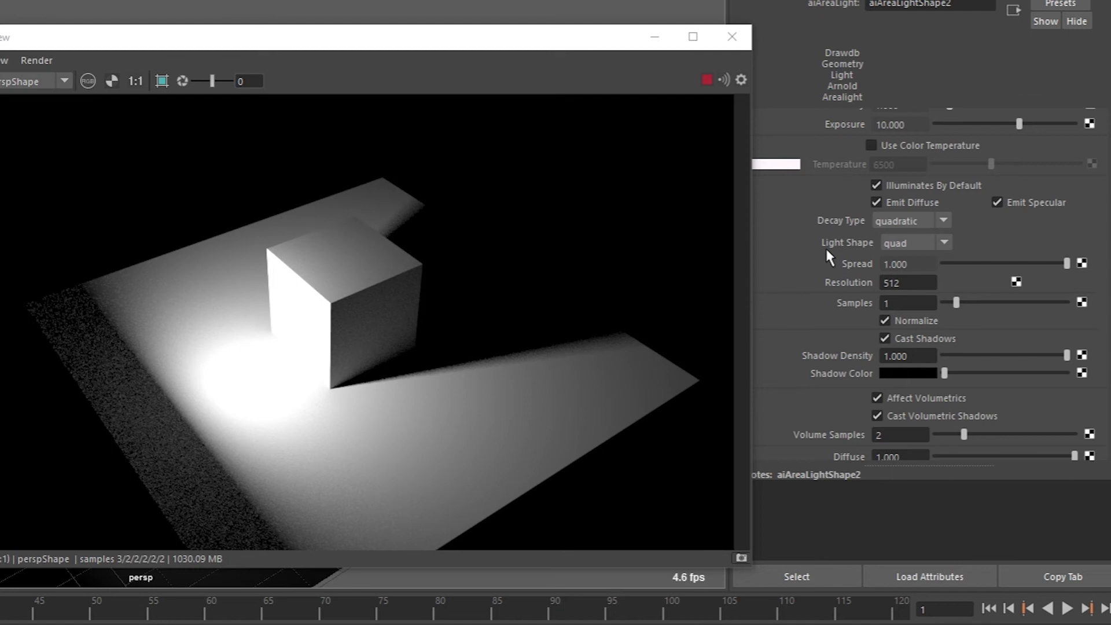
Change the area light's shape to cylinder and switch off its Normalize option
left_click_drag(293, 38, 439, 17)
left_click(908, 243)
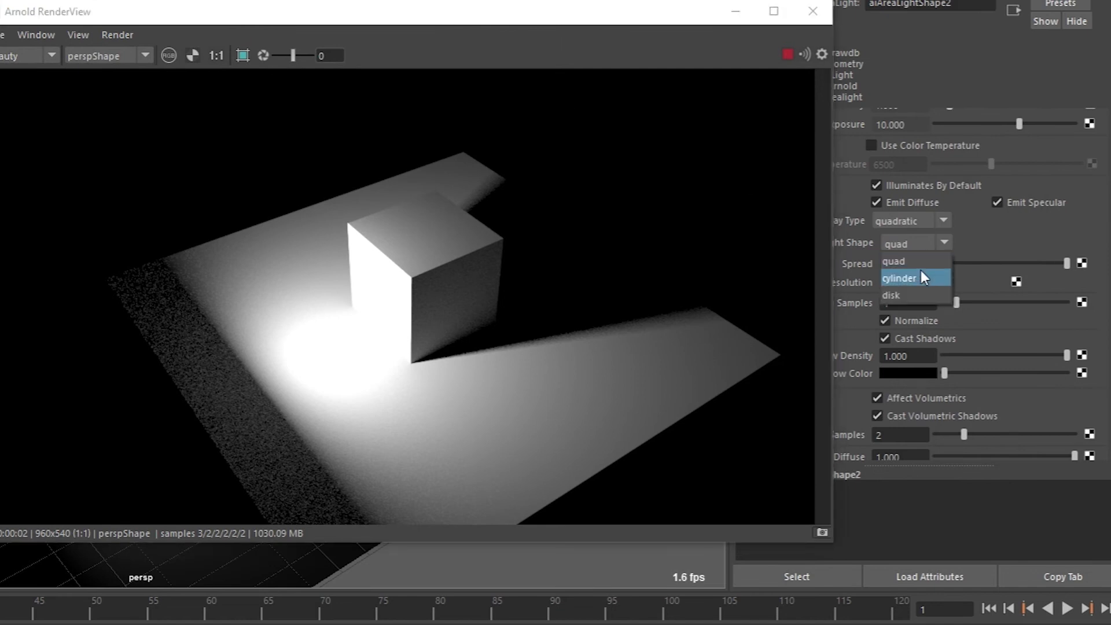
left_click(920, 278)
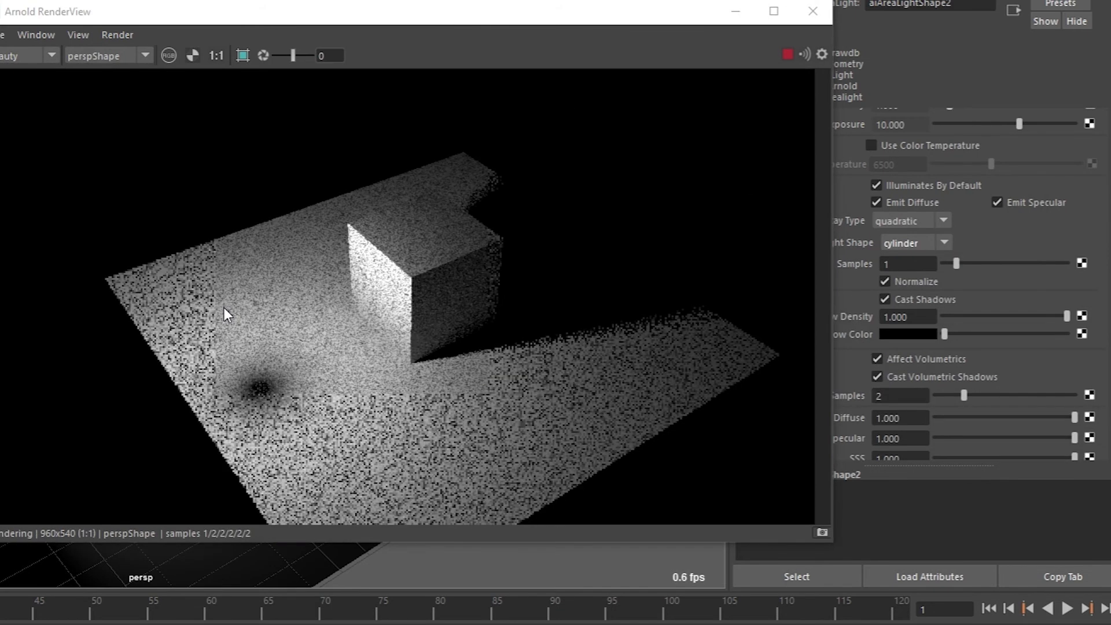
left_click(885, 282)
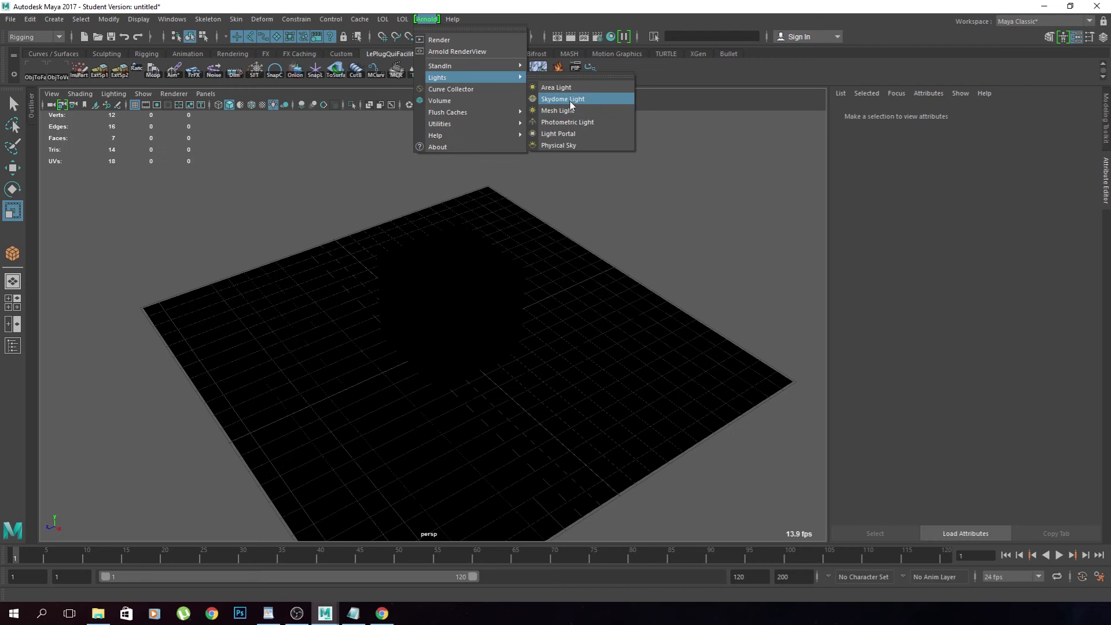
Add an Arnold skydome light and map the image file Heineken-header.jpg to its color
left_click(571, 100)
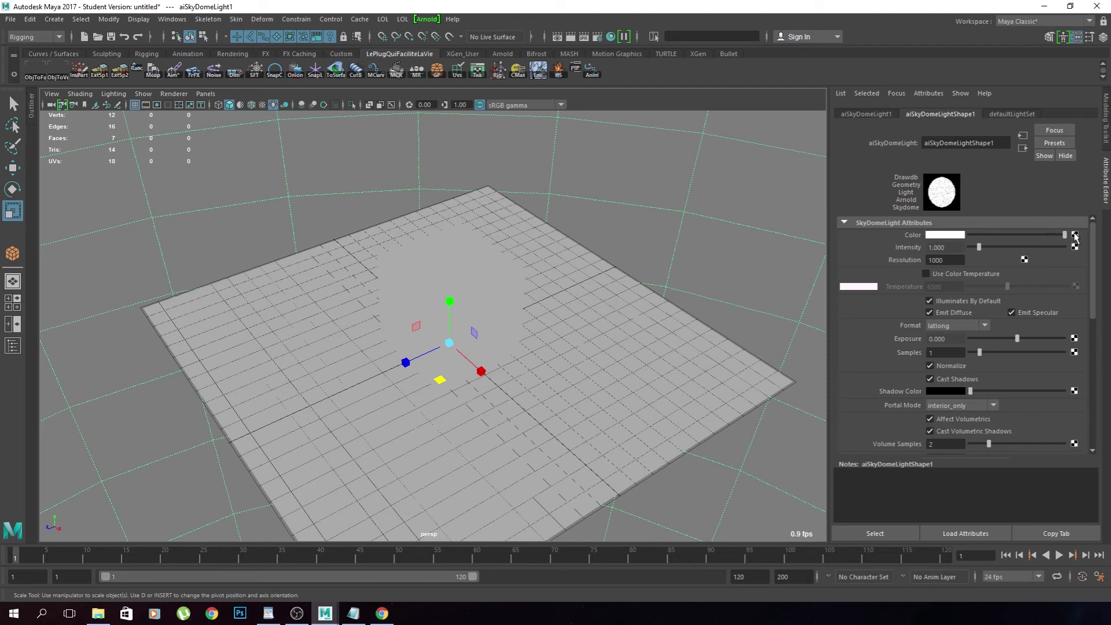
left_click(1075, 235)
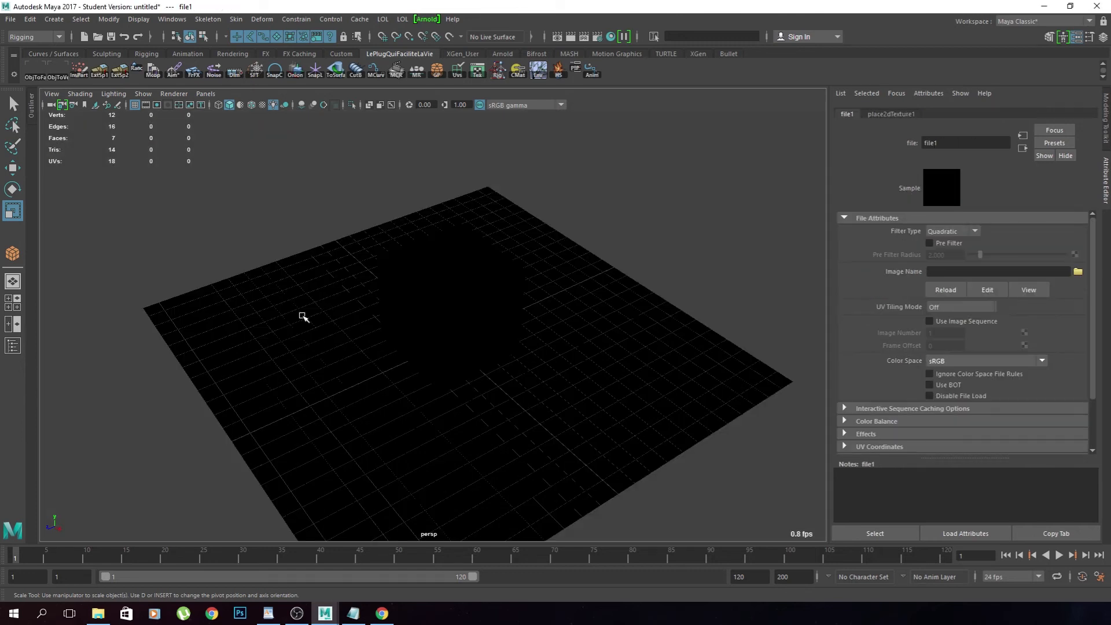
left_click(1079, 273)
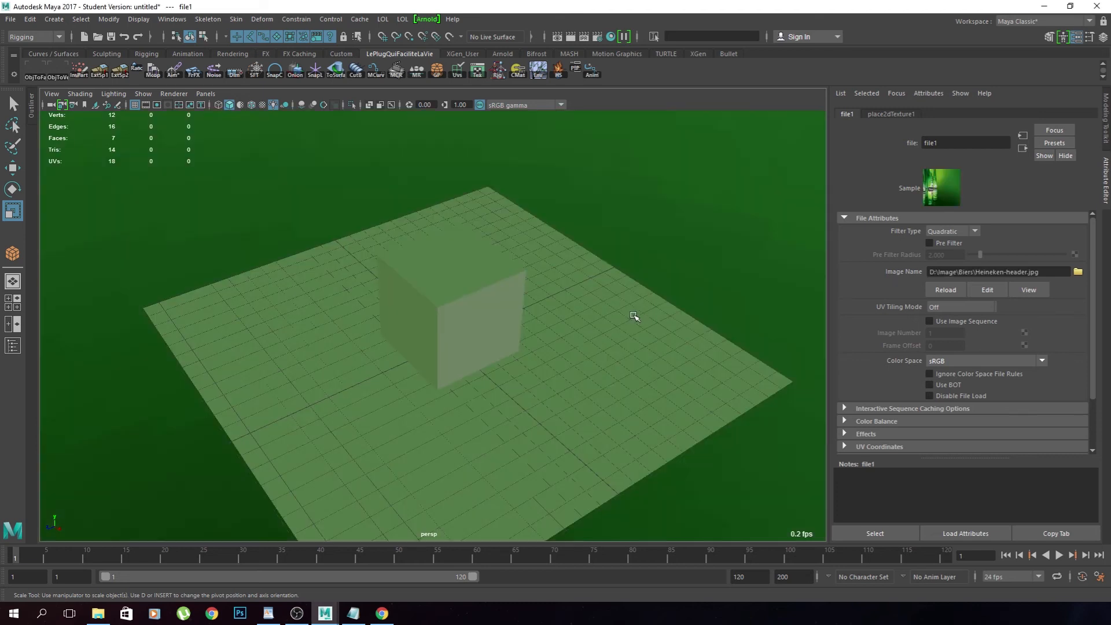
Render the scene lit by the textured skydome in the Arnold RenderView, and close the render window
left_click(426, 19)
left_click(440, 40)
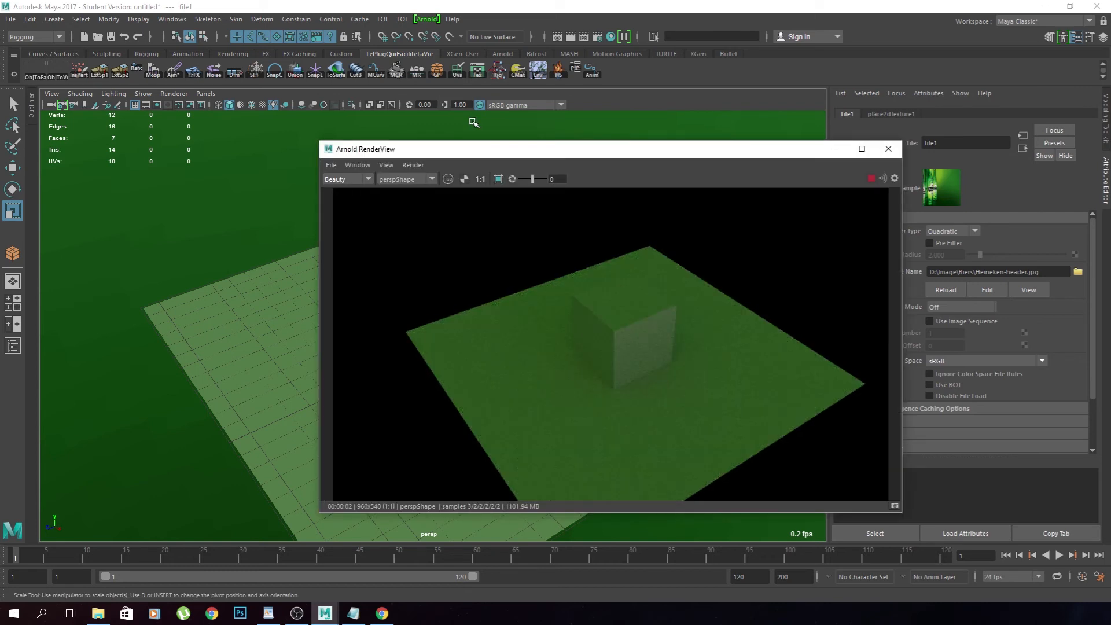
left_click(888, 149)
Select the skydome light and review its attributes, from format and samples to shadow and volume settings
left_click(720, 161)
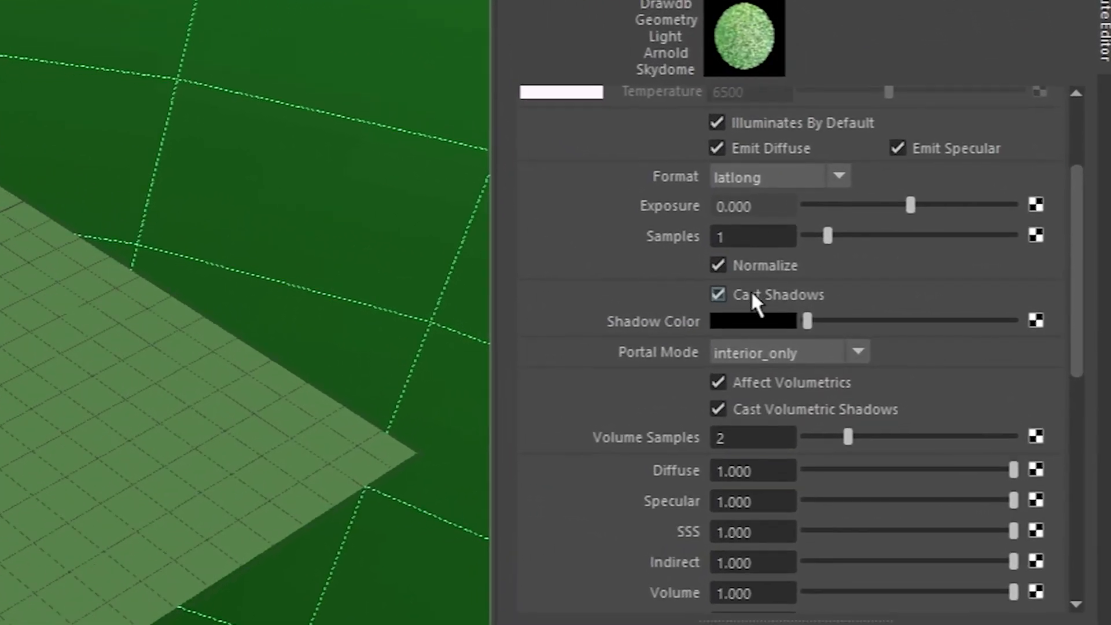
scroll(648, 270, "down", 3)
scroll(647, 271, "up", 6)
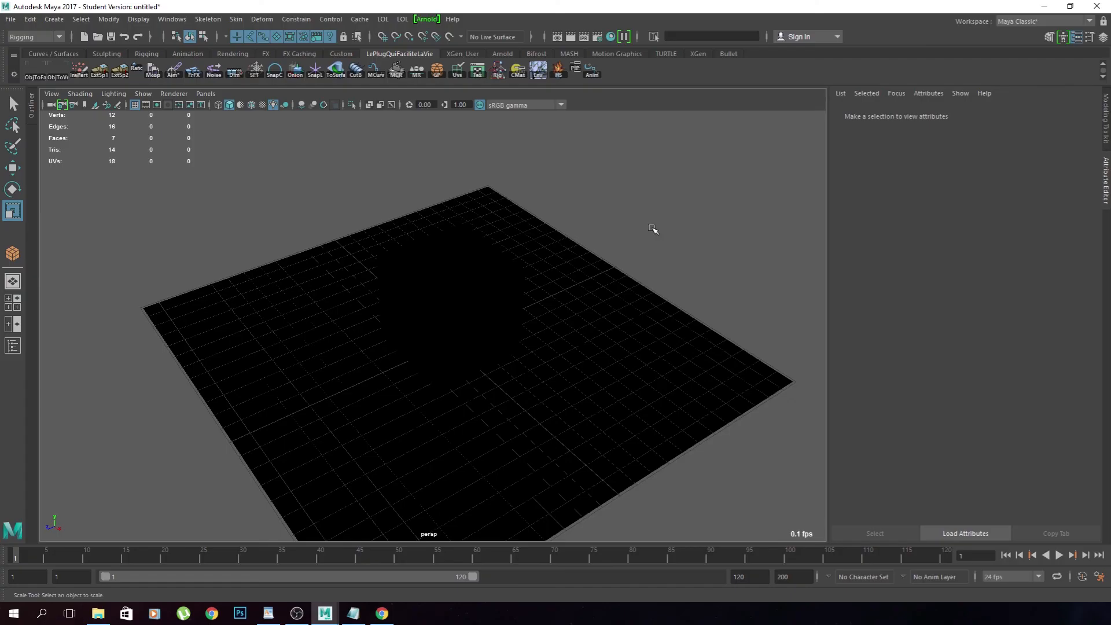
Turn the cube into an Arnold mesh light and make the light visible in renders
left_click(437, 19)
left_click(469, 101)
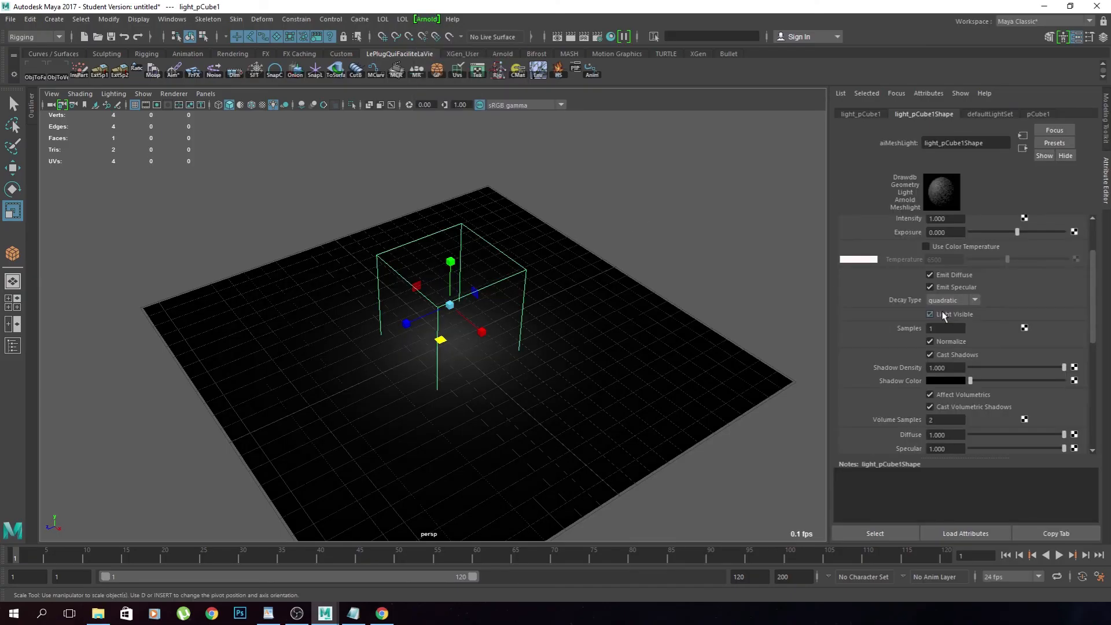
left_click(930, 314)
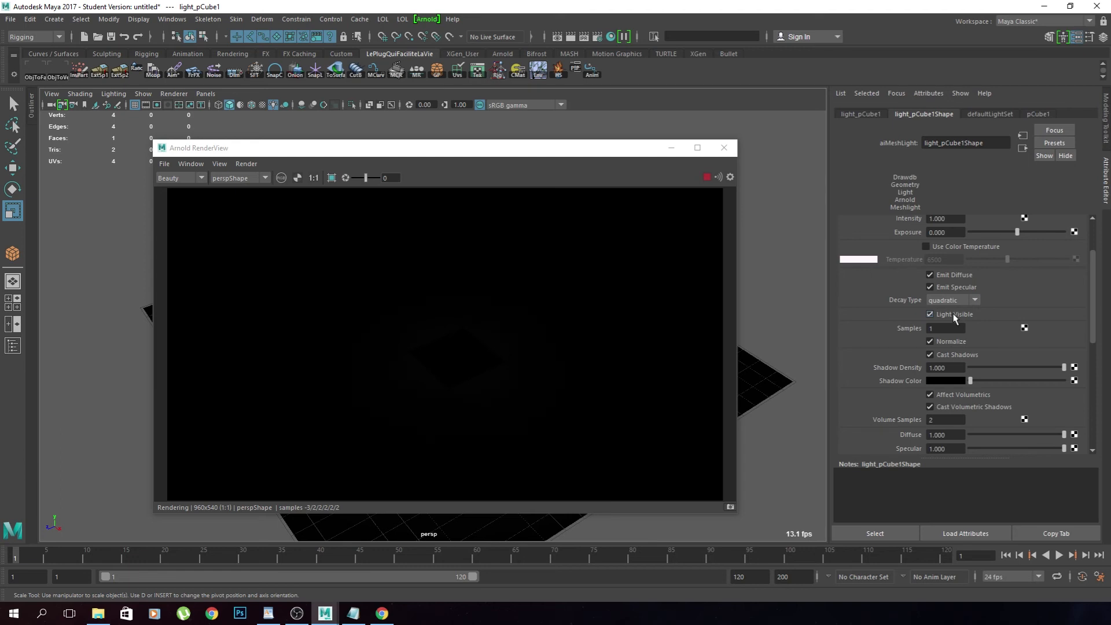
Set the mesh light's exposure to 10 and its samples to 5
left_click_drag(951, 232, 894, 226)
type("10")
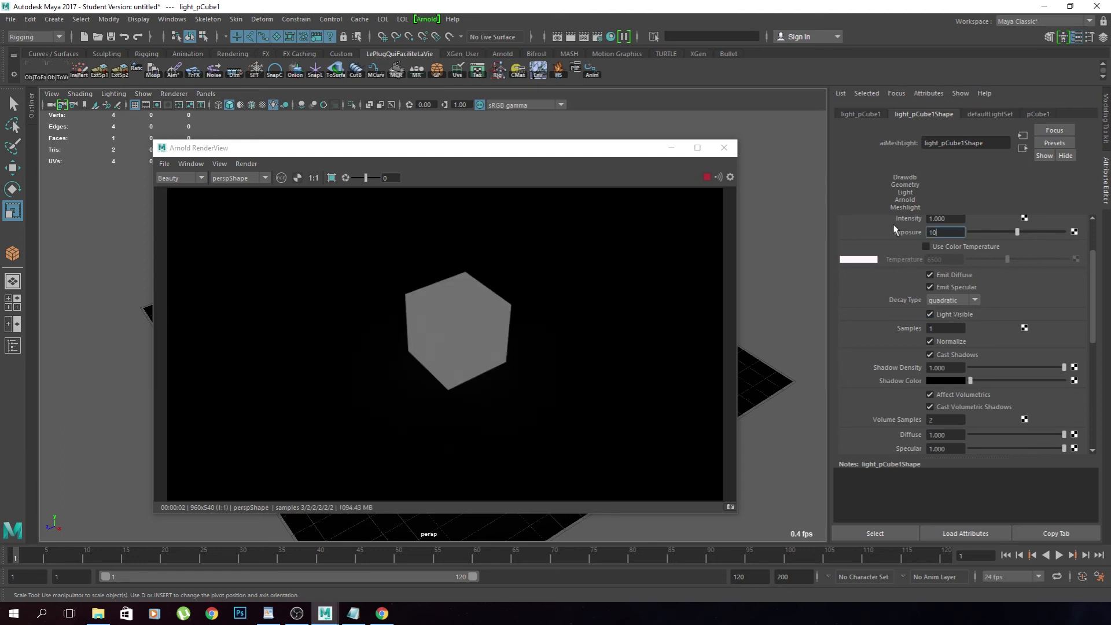
key("Return")
left_click_drag(947, 328, 881, 323)
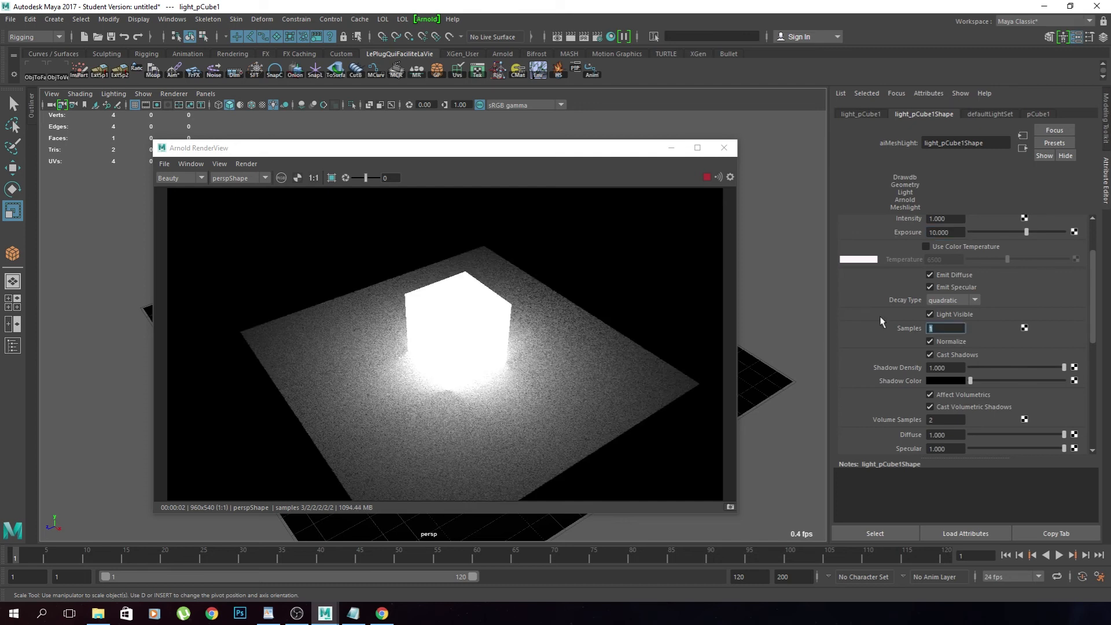
type("5")
key("Return")
Toggle the mesh light's Light Visible option to compare the render with and without the glowing cube
left_click(930, 315)
left_click(933, 316)
left_click(931, 315)
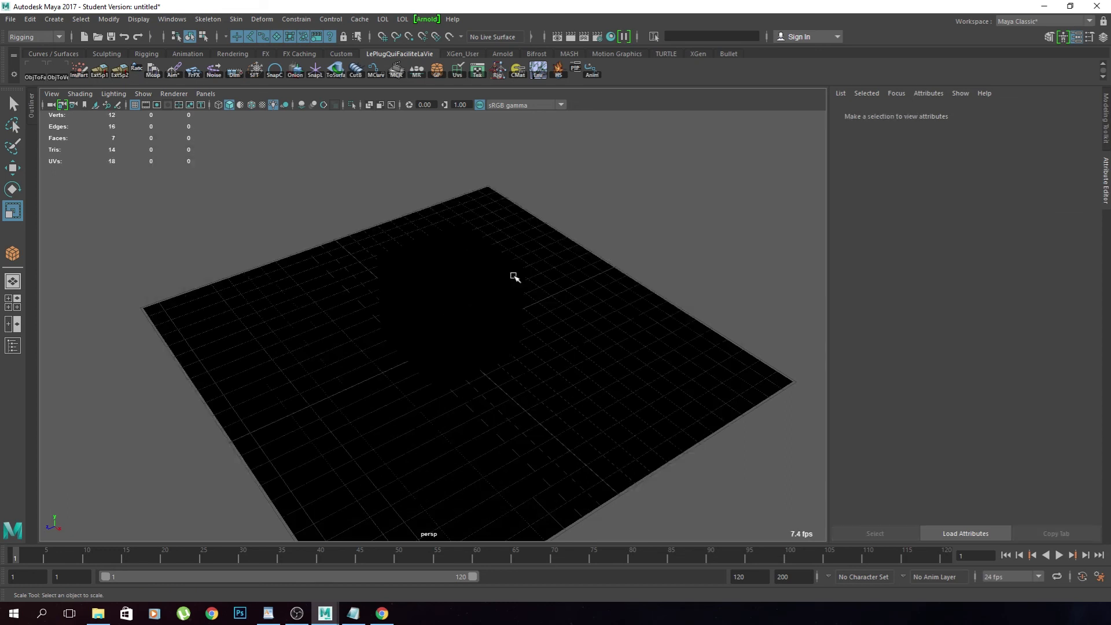
Extend the playback range to end at frame 200
left_click_drag(675, 318, 682, 310, "alt")
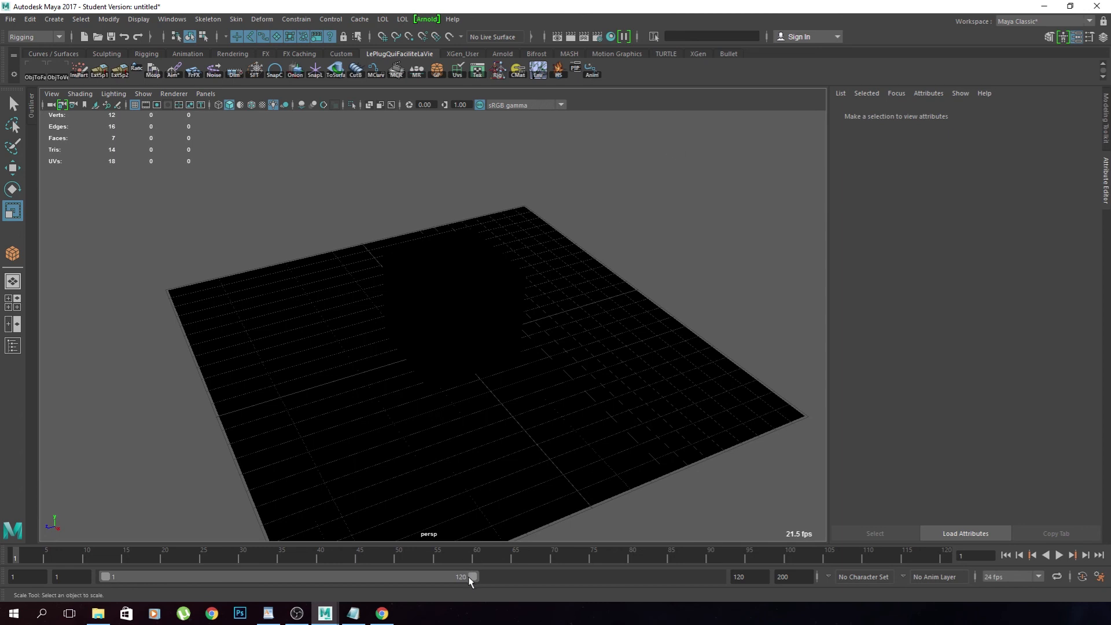
left_click_drag(467, 577, 711, 577)
left_click_drag(340, 575, 70, 579)
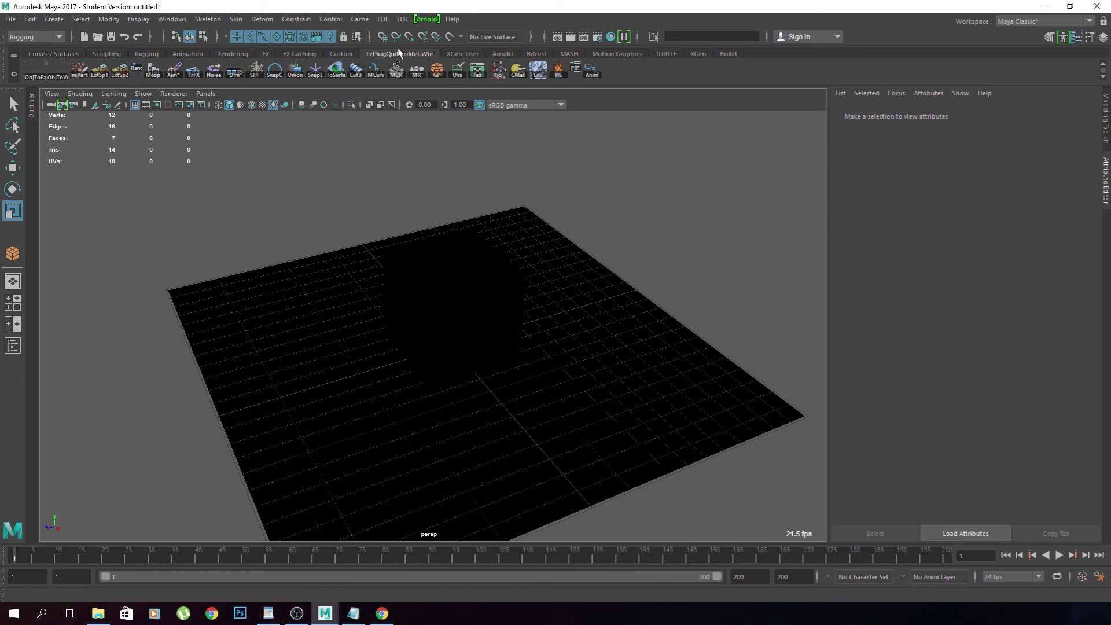
Create a Maya spot light in the unlit cube-and-plane scene
left_click(432, 19)
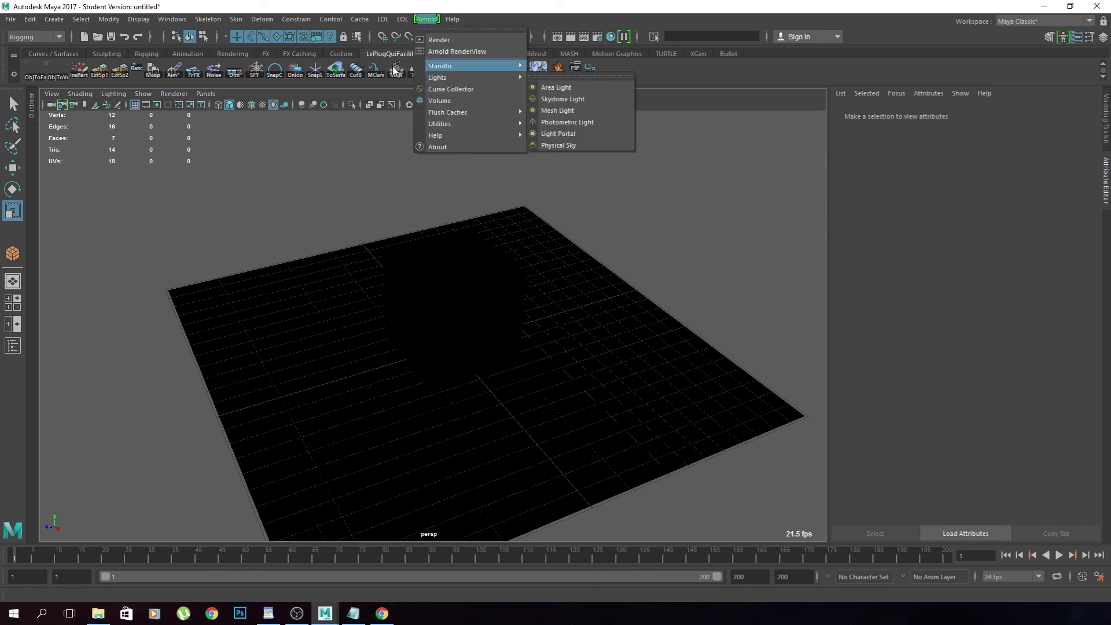
mouse_move(53, 20)
left_click(227, 117)
key("w")
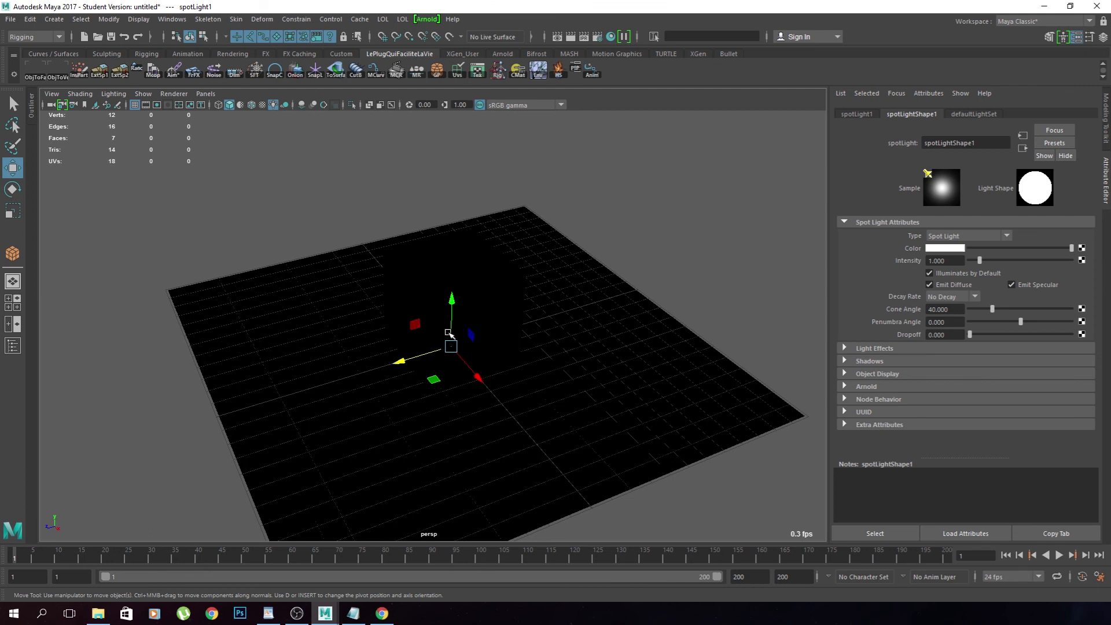
Raise the spot light to one side above the plane, aim it at the cube, and set its cone angle to about 60
left_click_drag(452, 304, 465, 189)
scroll(466, 199, "down", 5)
left_click_drag(516, 261, 429, 266, "alt")
left_click_drag(402, 273, 296, 315)
key("e")
left_click_drag(309, 309, 357, 324)
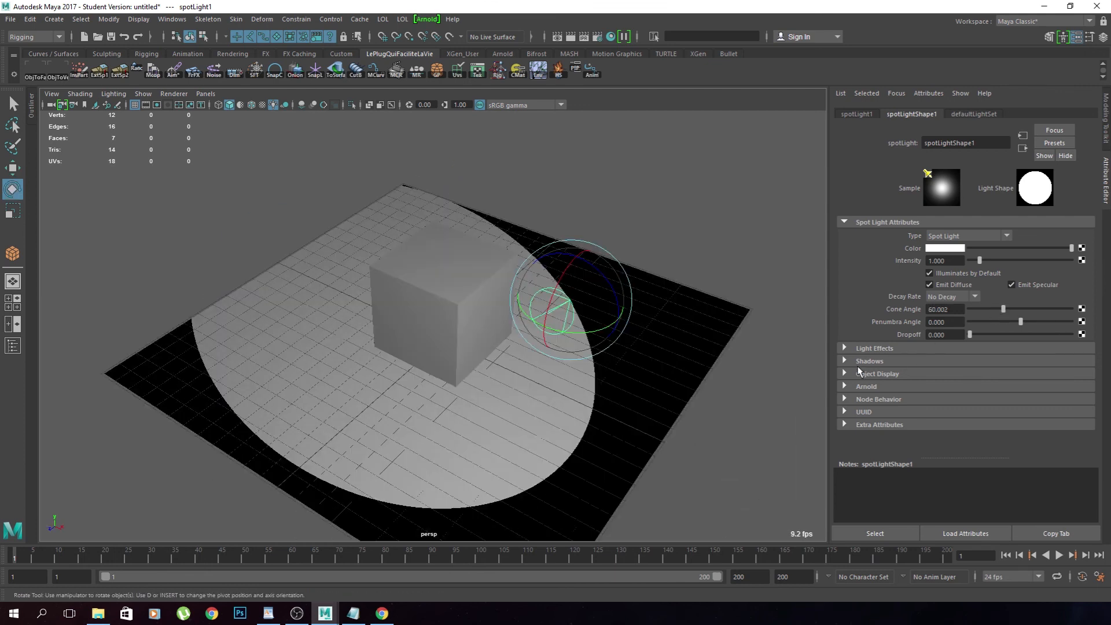
left_click(846, 387)
left_click_drag(954, 338, 921, 335)
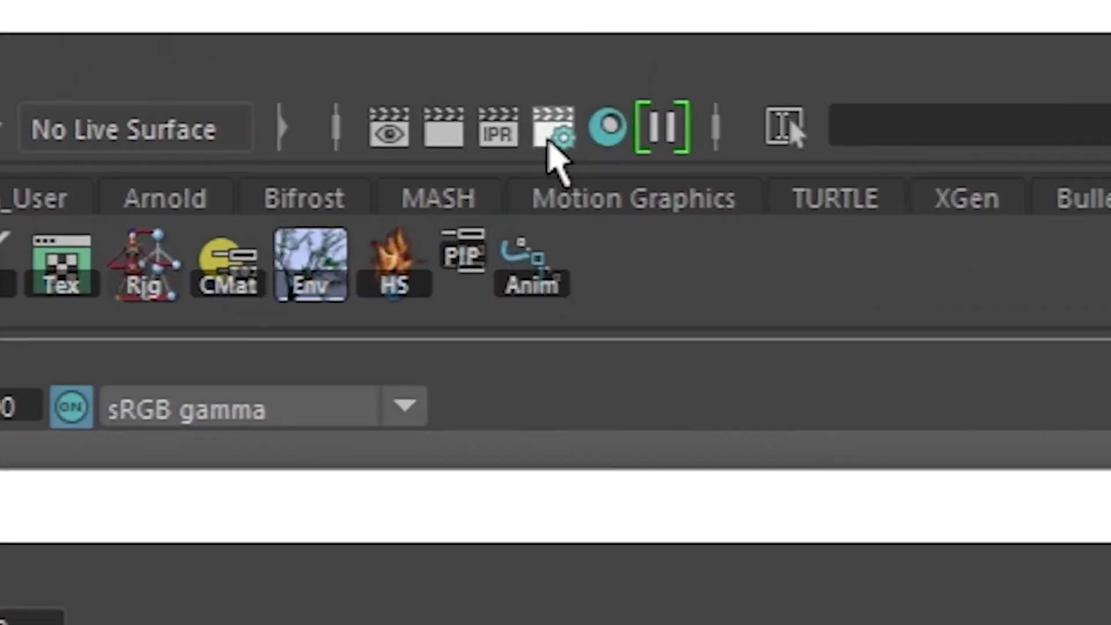
Assign a new aiVolumeScattering node as the environment's atmosphere in the Arnold render settings
left_click(558, 125)
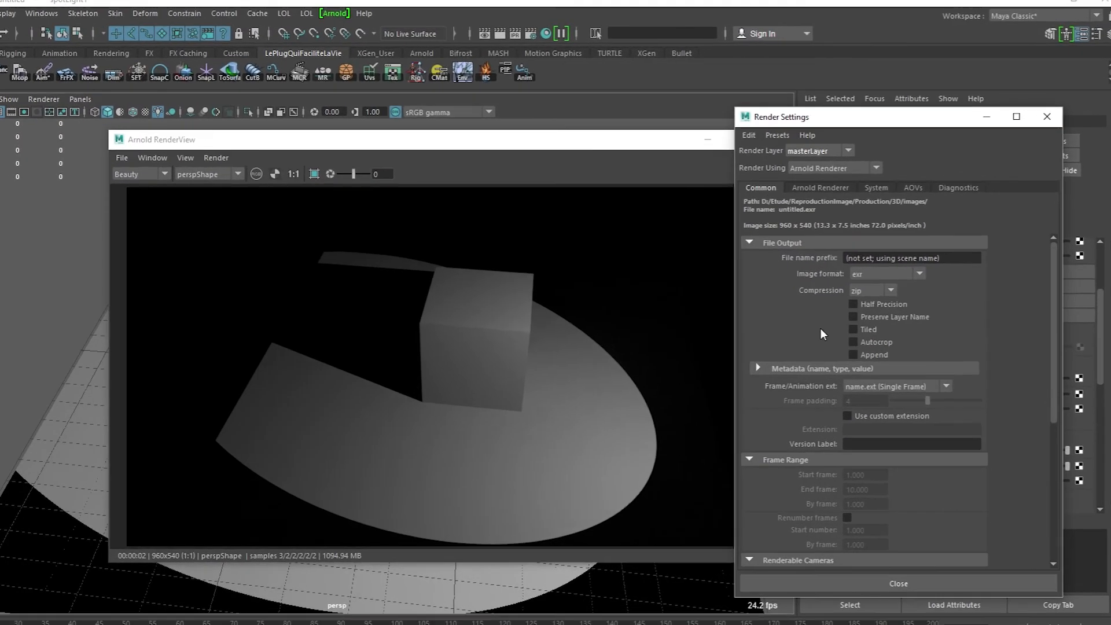
left_click(767, 219)
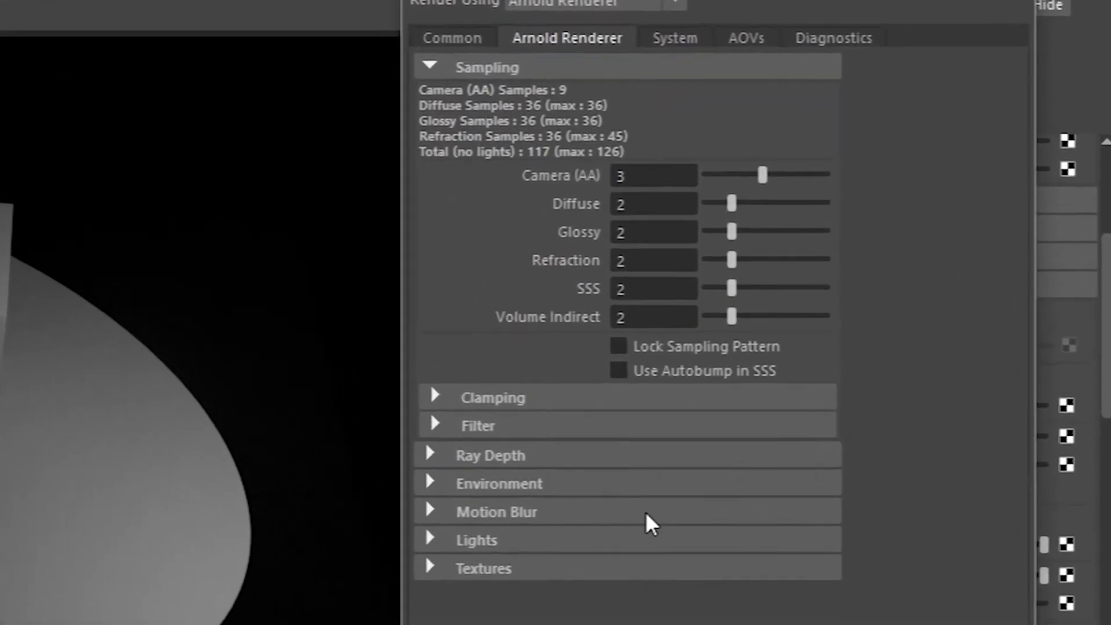
left_click(375, 438)
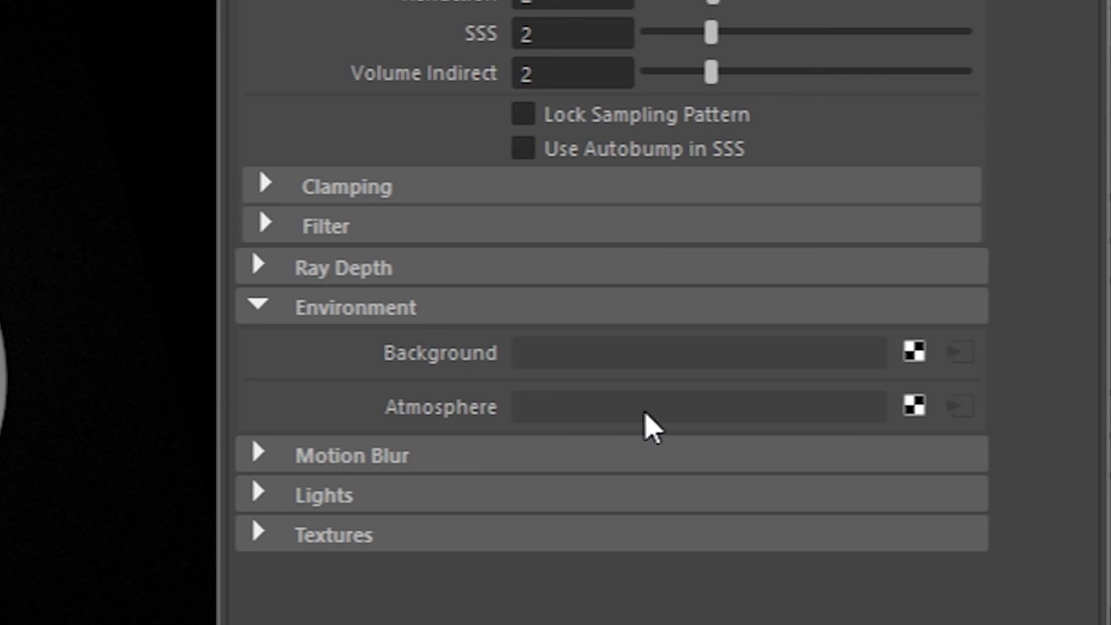
right_click(915, 408)
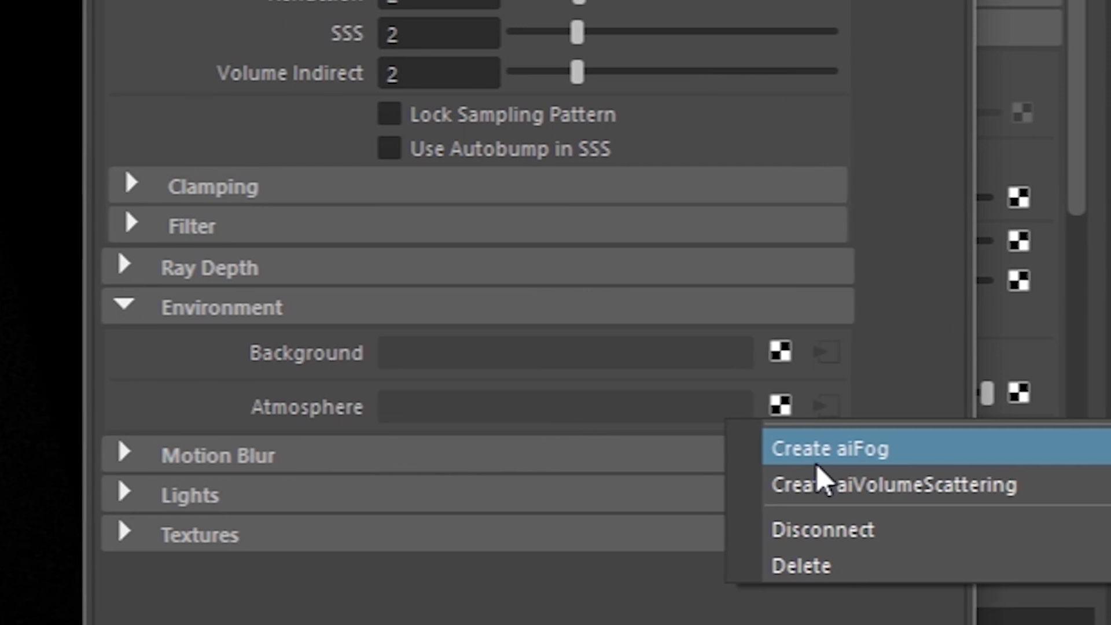
left_click(857, 486)
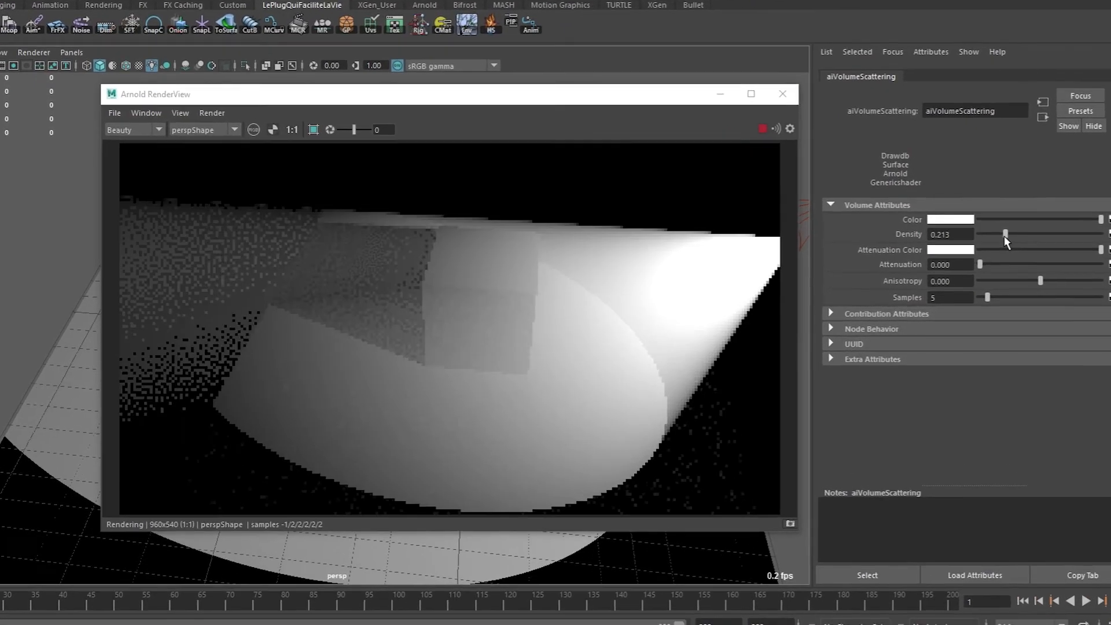
Adjust the volume scattering density and set the spot light's volume samples to 1
left_click_drag(1005, 233, 1039, 216)
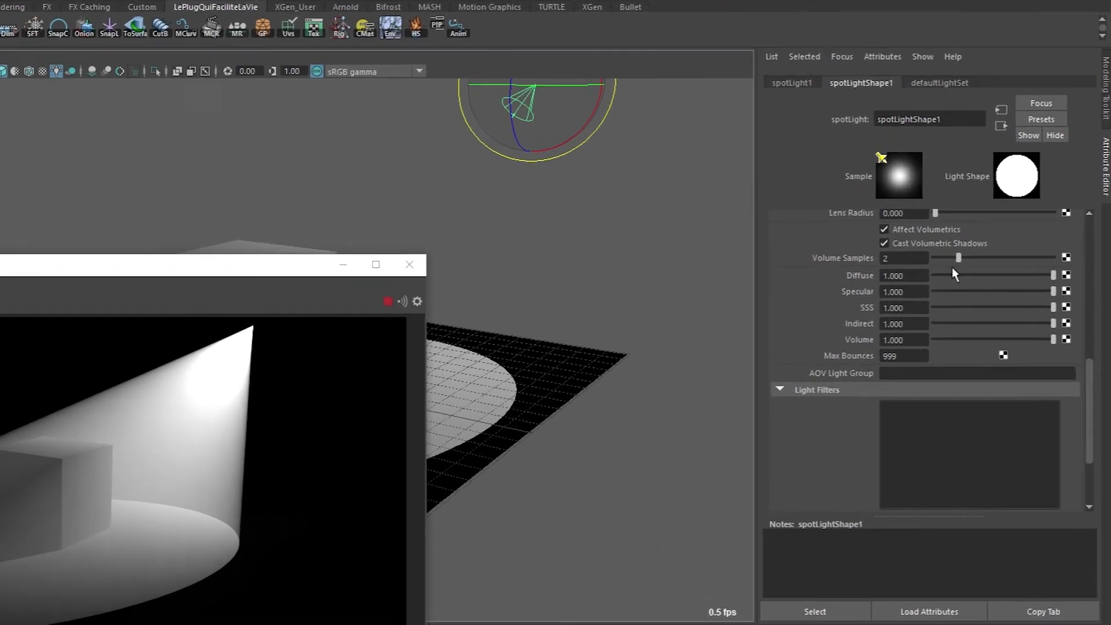
left_click_drag(989, 253, 973, 253)
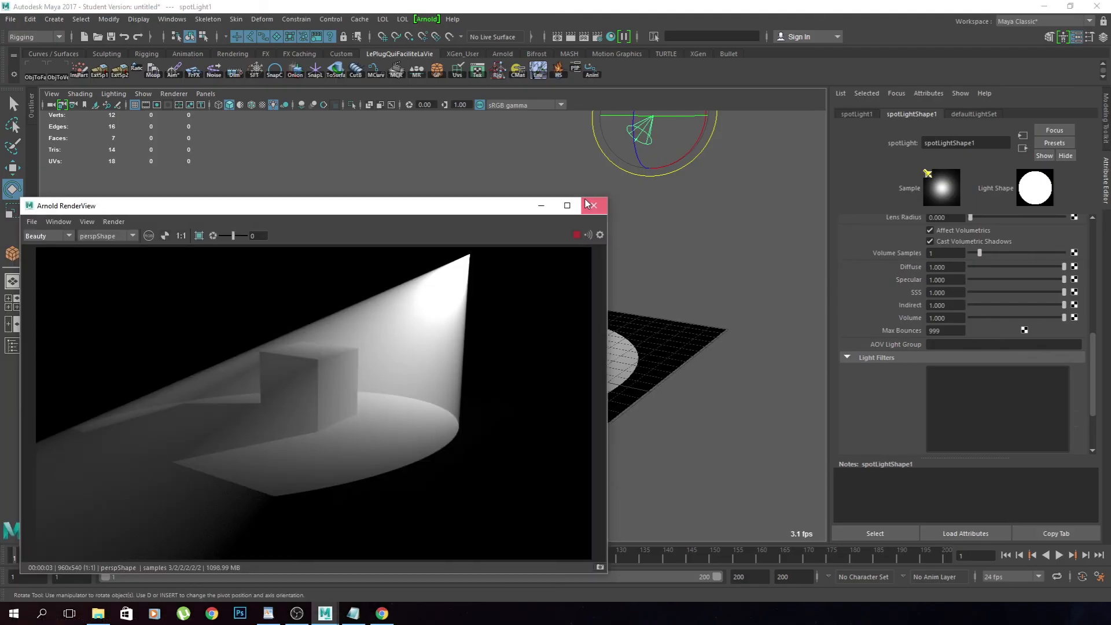
Delete the spot light from the scene and select the cube
left_click(587, 203)
left_click(709, 201)
left_click_drag(680, 142, 515, 182)
key("Delete")
left_click_drag(394, 181, 479, 335, "alt")
left_click(479, 336)
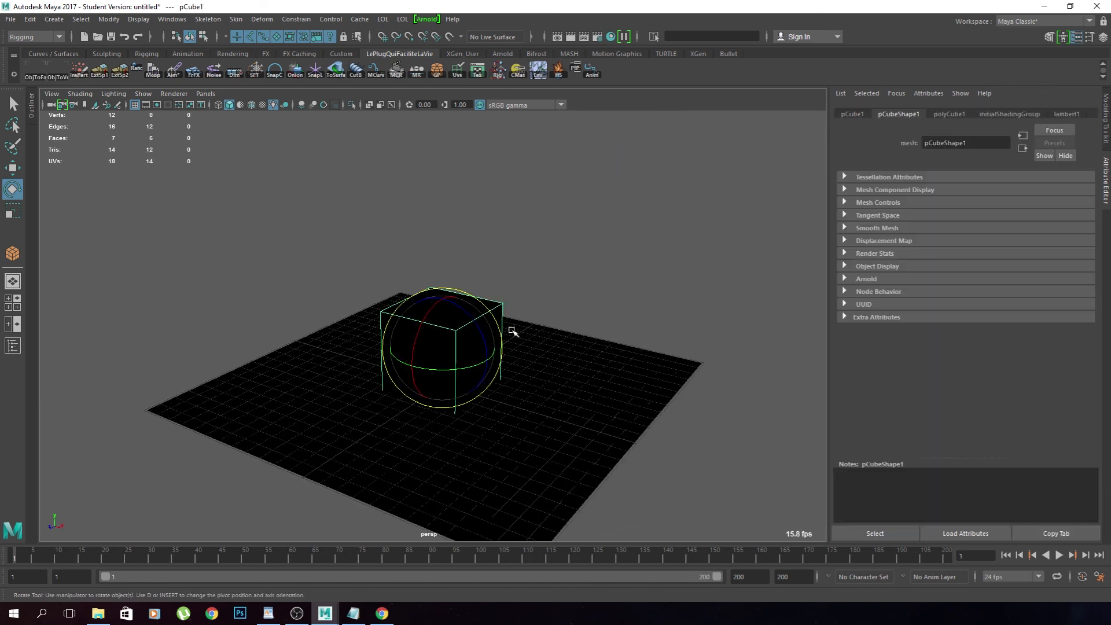